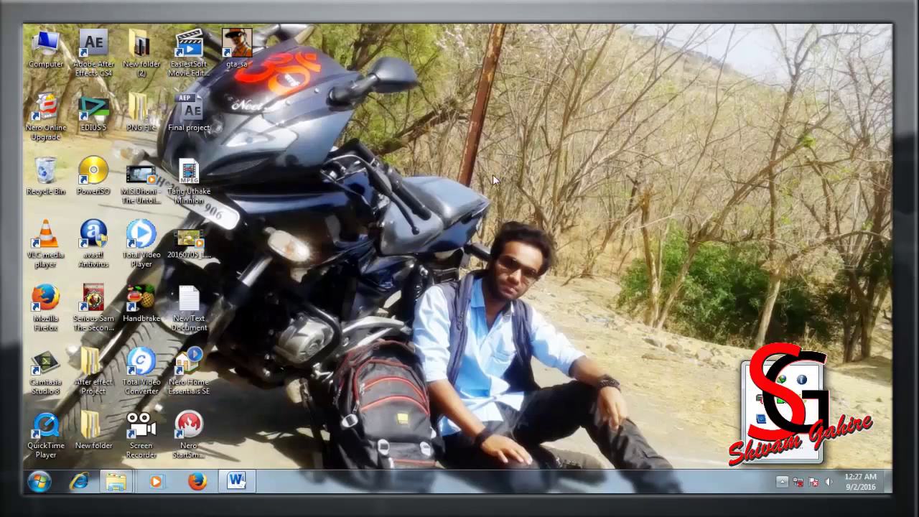
Step: Refresh the Windows desktop twice from its right-click menu
right_click(407, 90)
right_click(415, 108)
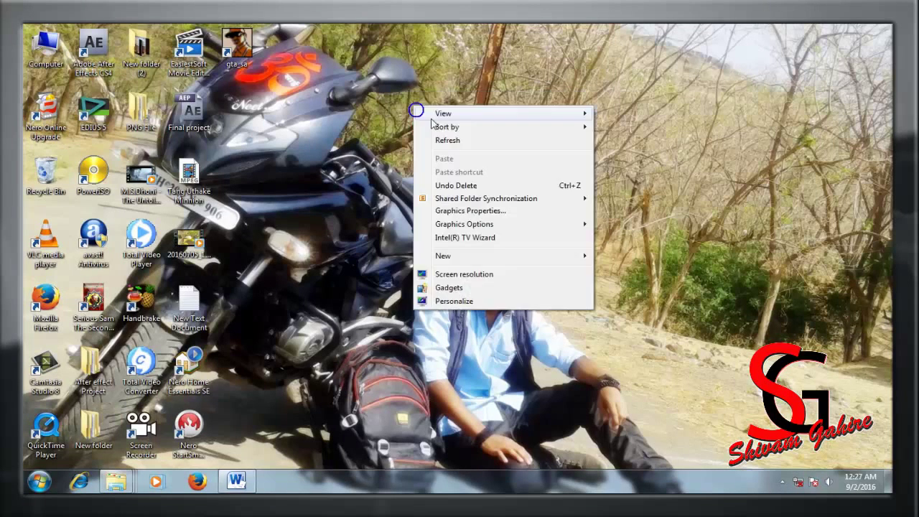
click(446, 140)
right_click(417, 119)
click(458, 152)
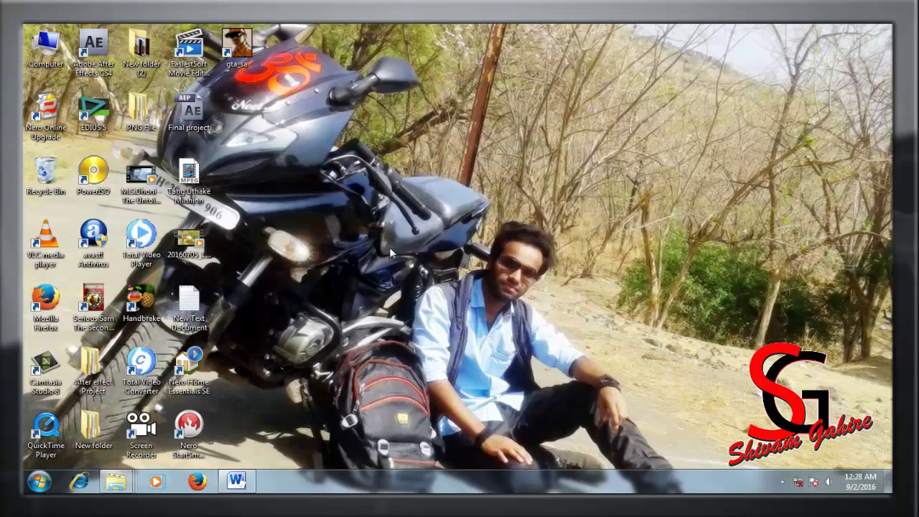
Step: Restore the Word intro document and select the greeting and red name lines
click(237, 481)
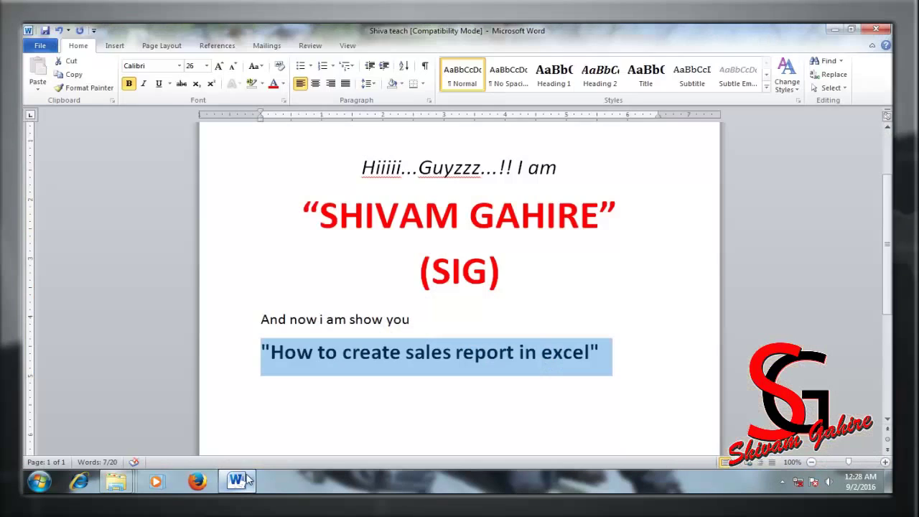
click(283, 151)
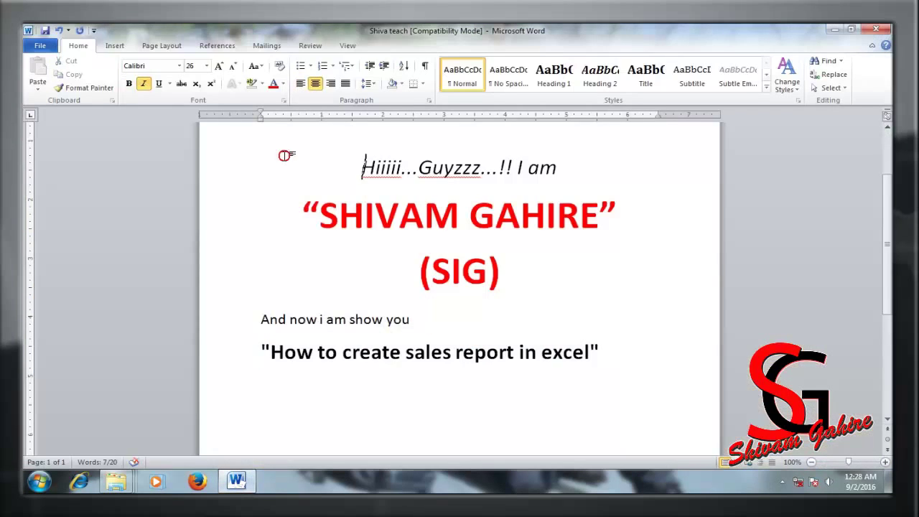
click(244, 167)
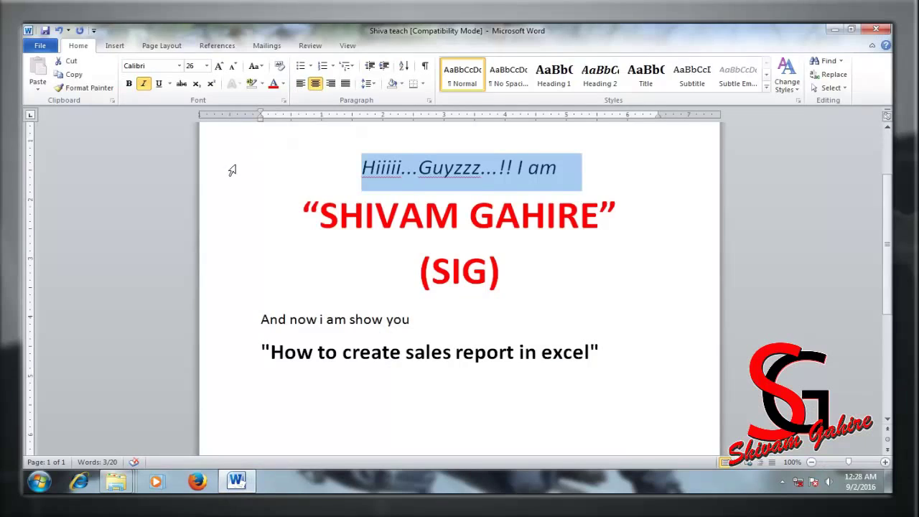
click(237, 215)
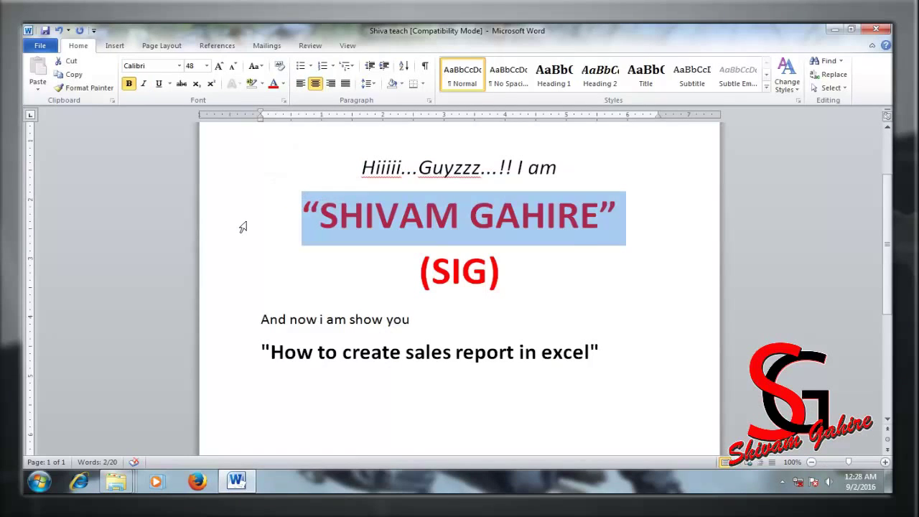
key(shift+Down)
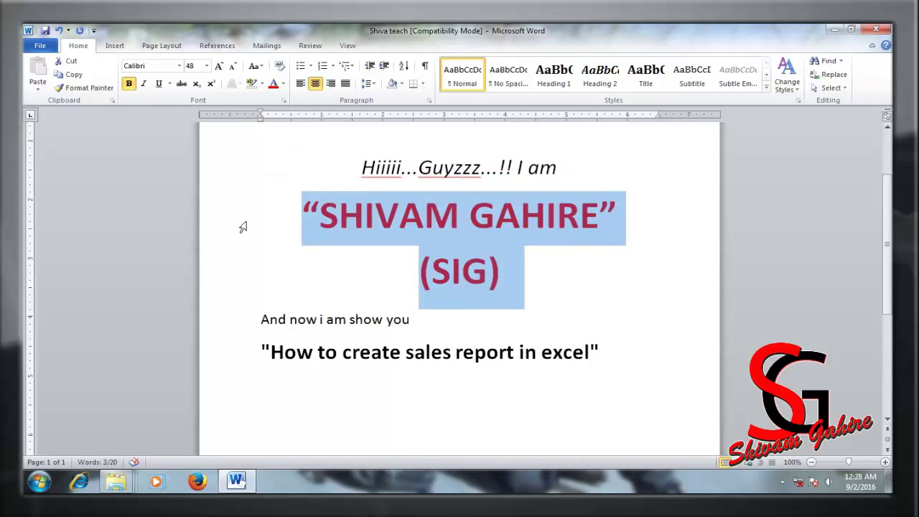
Step: Select the remaining intro lines about sales reports, then minimize Word
click(399, 262)
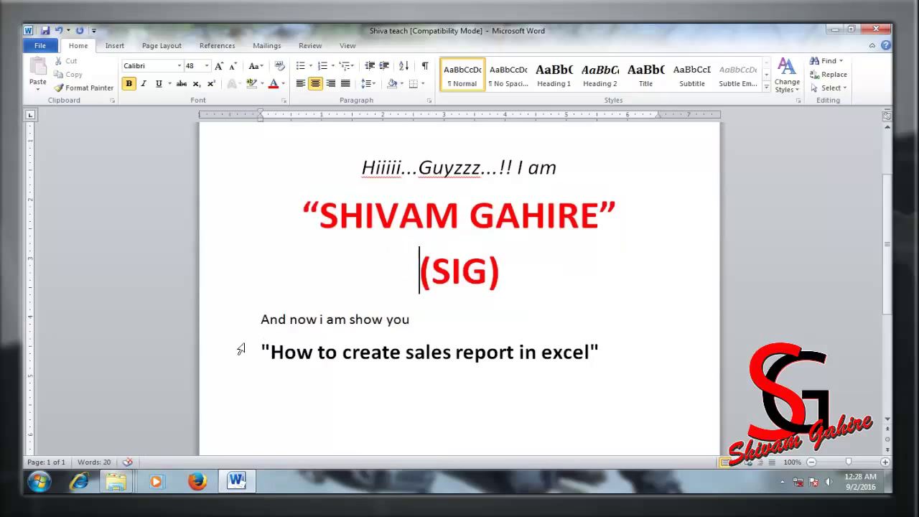
click(221, 325)
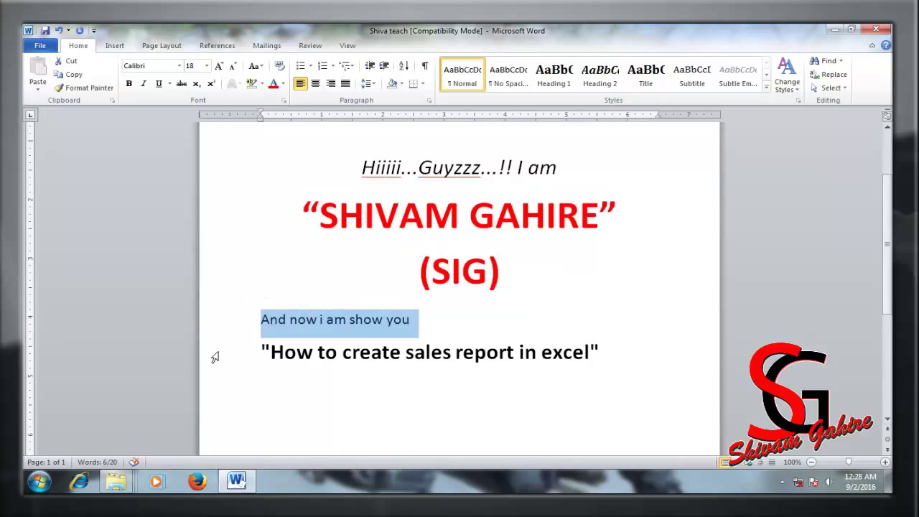
click(215, 357)
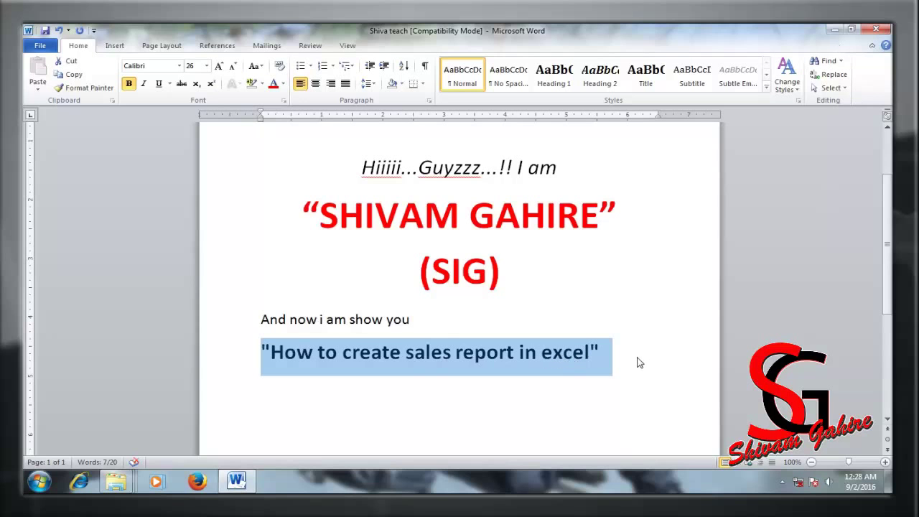
click(833, 31)
Step: Refresh the desktop twice more from its shortcut menu
right_click(530, 83)
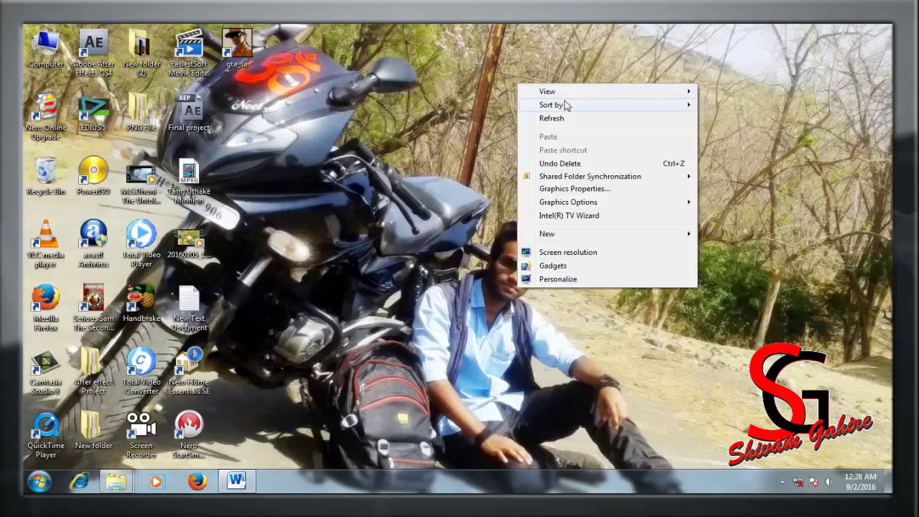
click(558, 116)
right_click(507, 88)
click(567, 126)
Step: Search the Start menu for 'excel' and launch Microsoft Excel 2010
click(39, 482)
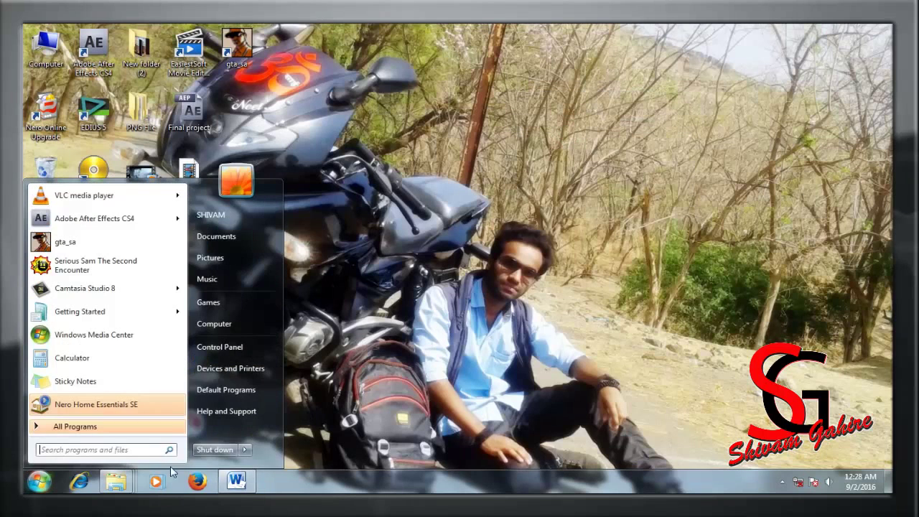
text(excel)
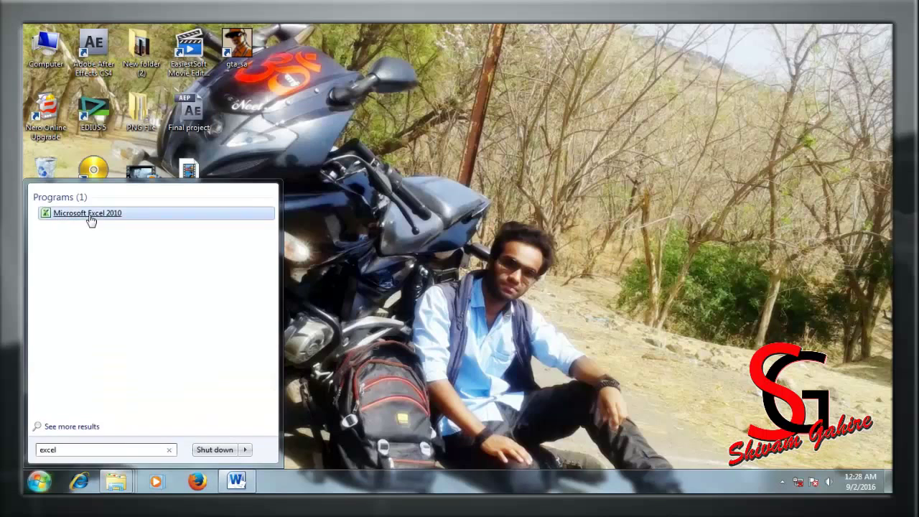
click(90, 218)
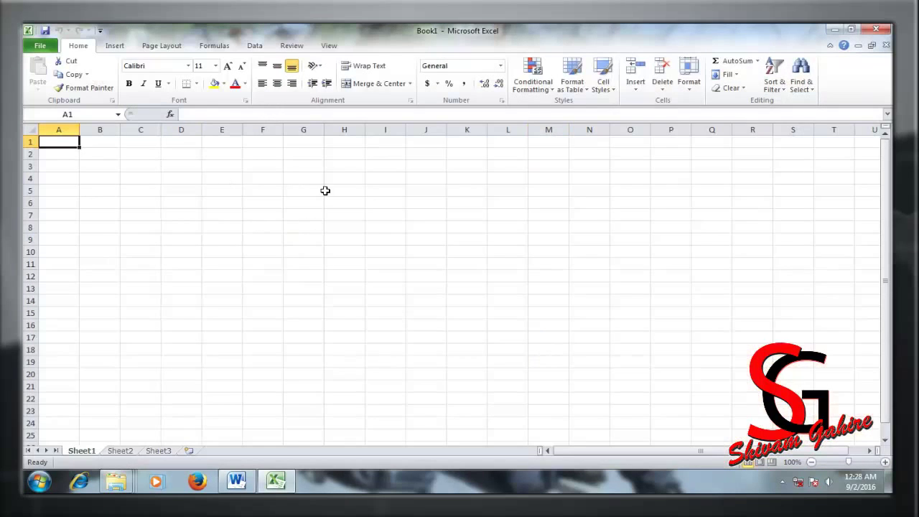
Step: Enter 'Sales Man' in D6 and AutoFit column D's width to it
click(196, 201)
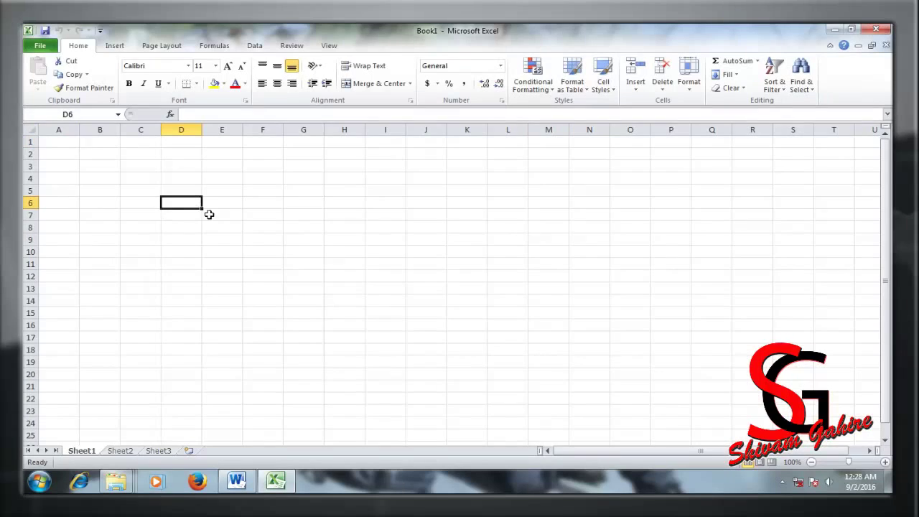
text(S)
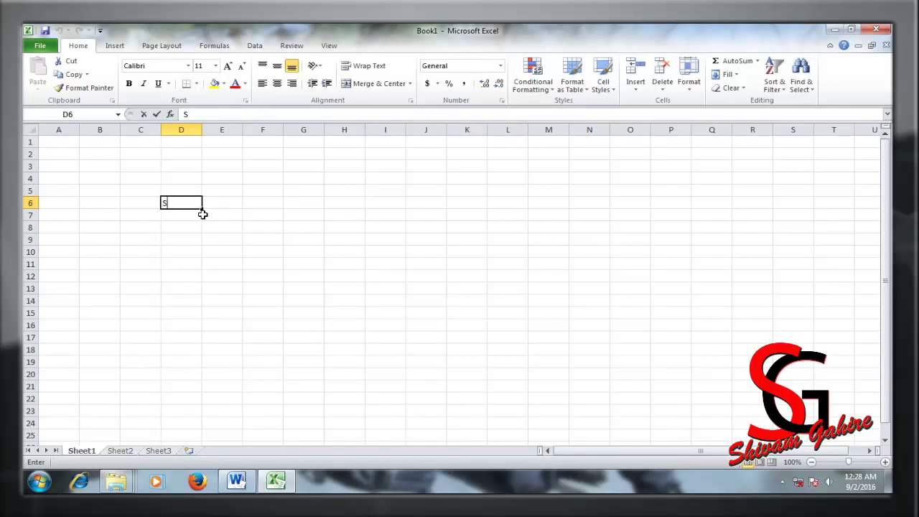
text(ales Man)
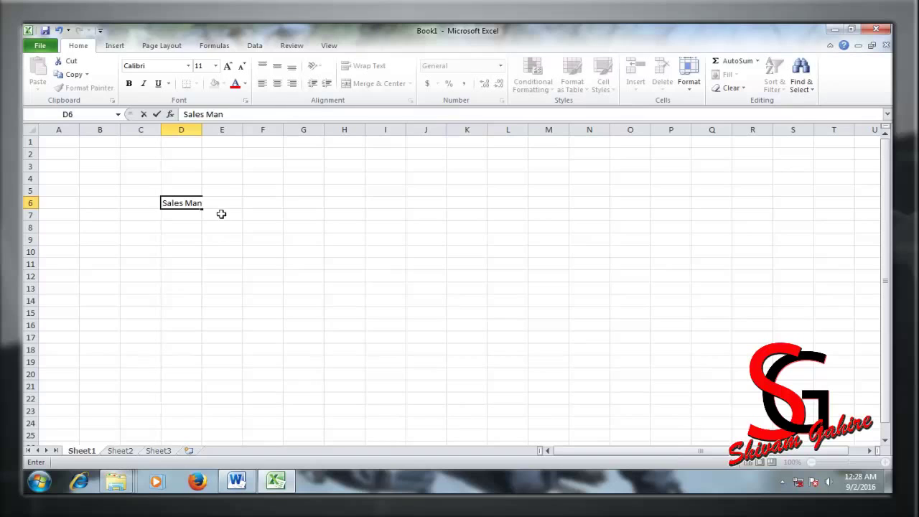
click(220, 214)
click(189, 203)
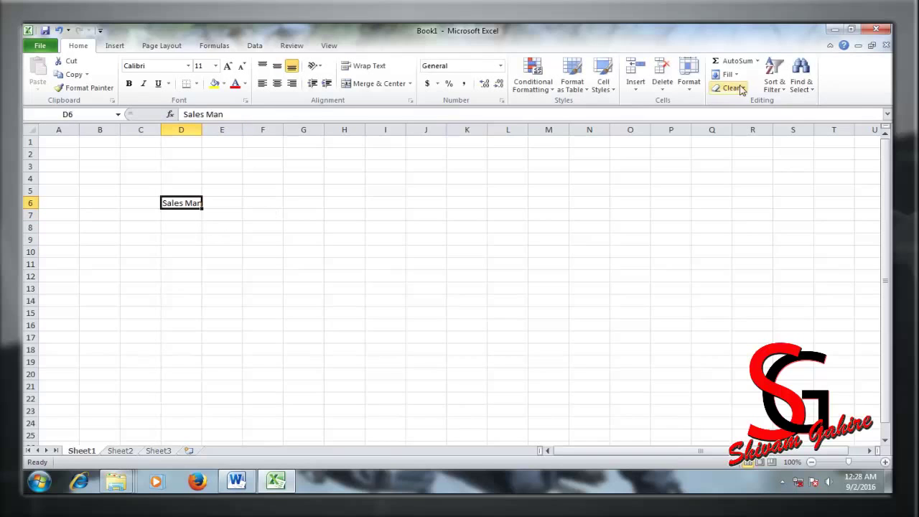
click(773, 76)
click(803, 91)
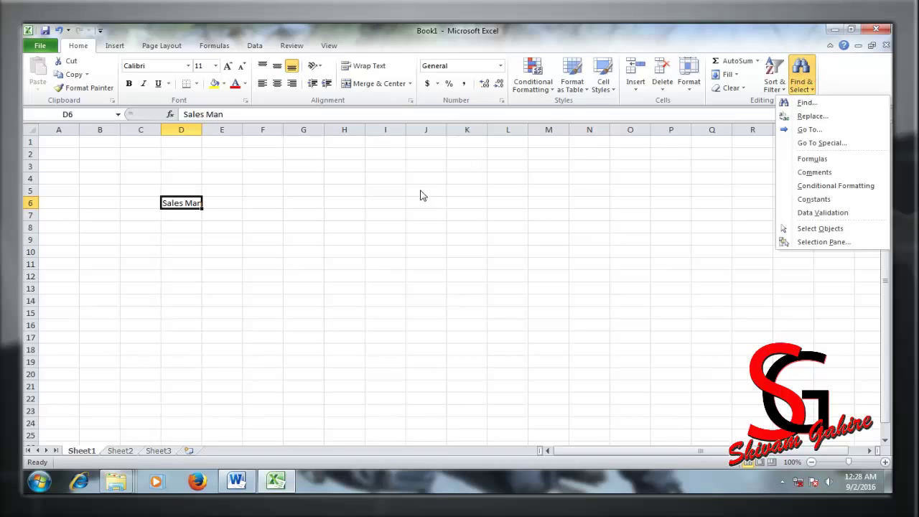
click(694, 86)
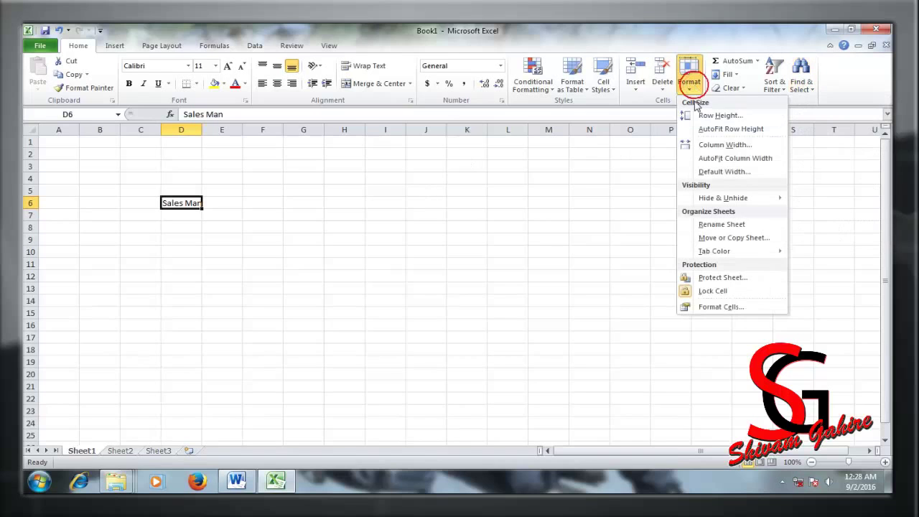
click(707, 163)
Step: Type the City, Product and Amount headers into E6:G6
click(230, 200)
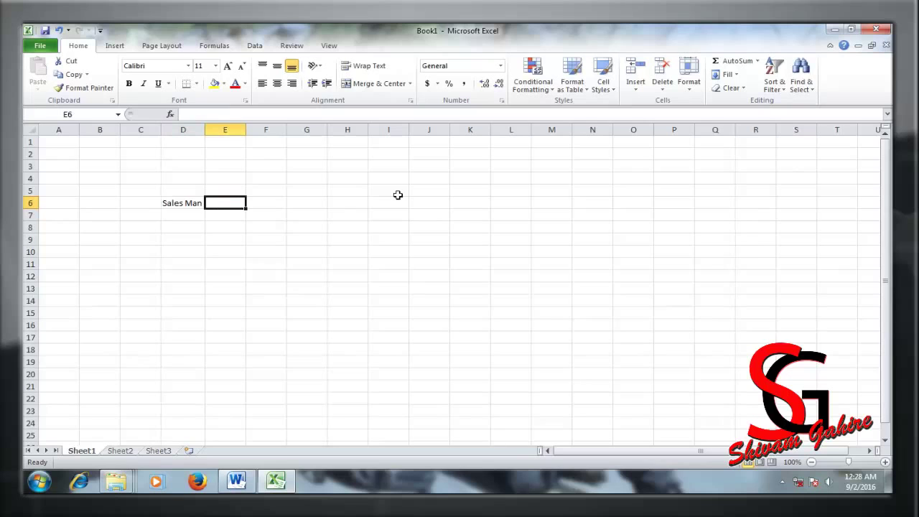
text(Ci)
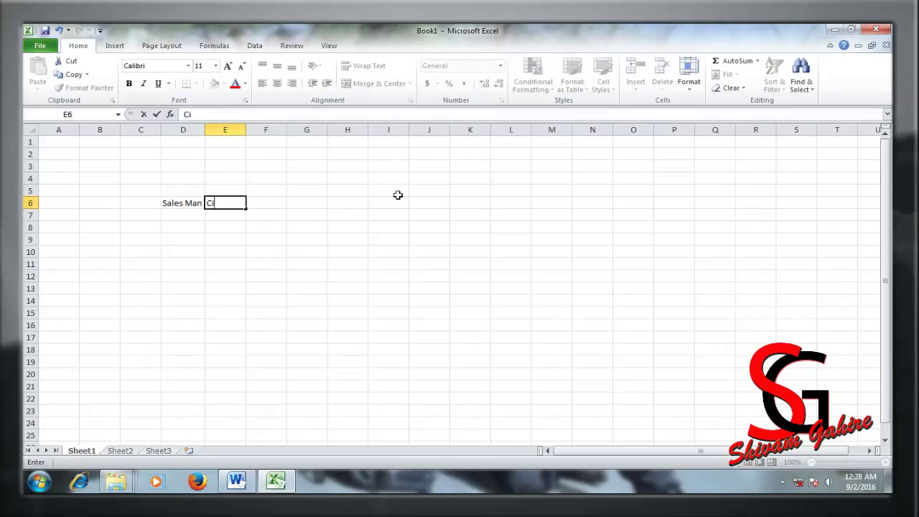
text(ty)
key(Tab)
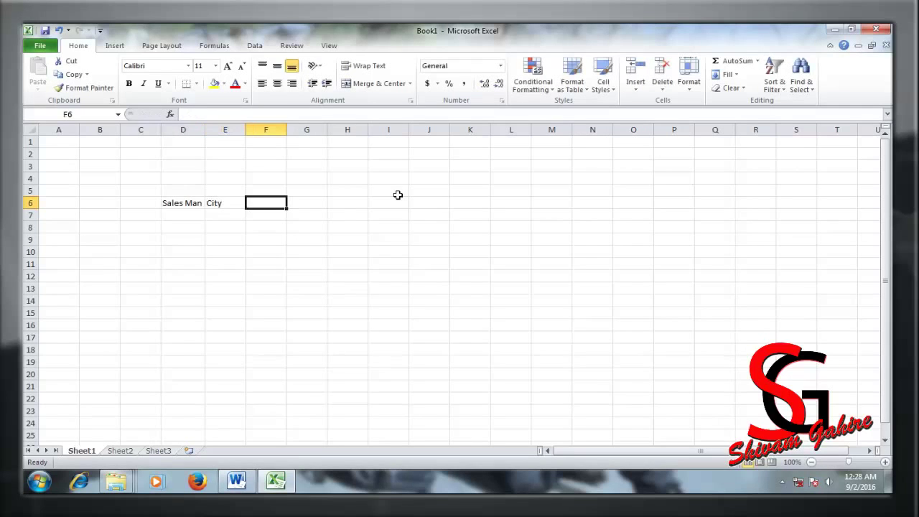
text(Product)
key(Tab)
text(Amount)
key(Down)
key(Left)
key(Left)
key(Left)
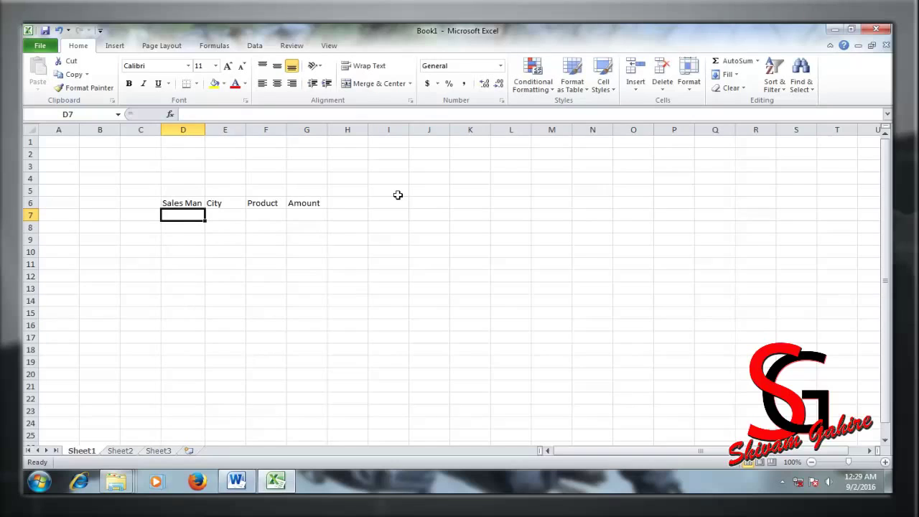
Step: Enter the four salesman names in capitals down D7:D10
text(Sa)
key(BackSpace)
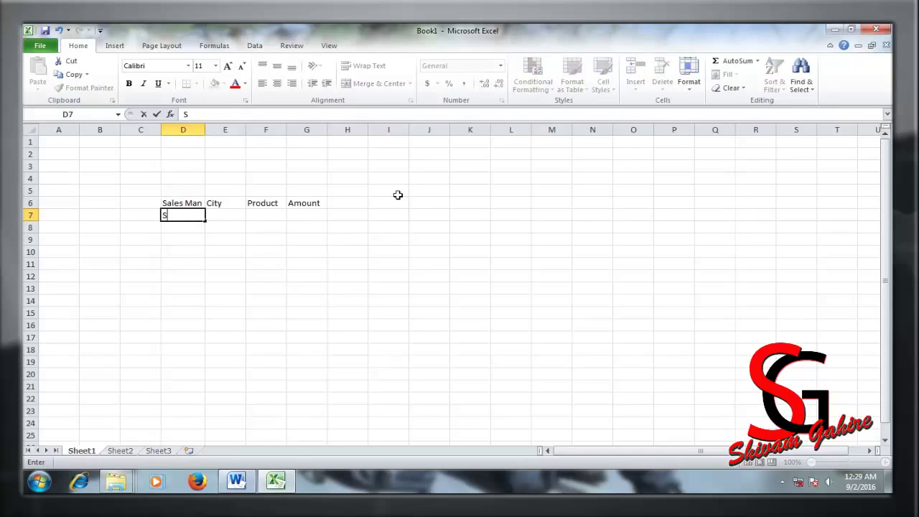
text(HIVAM)
key(Return)
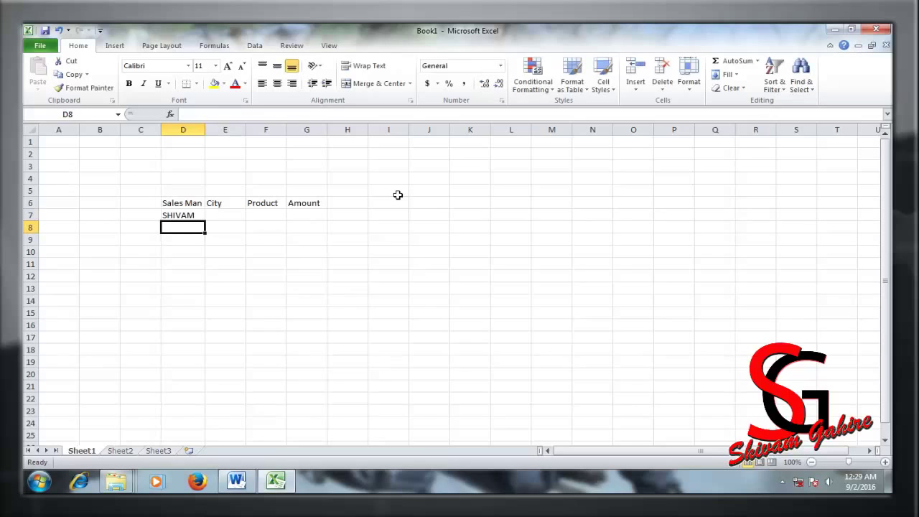
text(SHUBHAM)
key(Return)
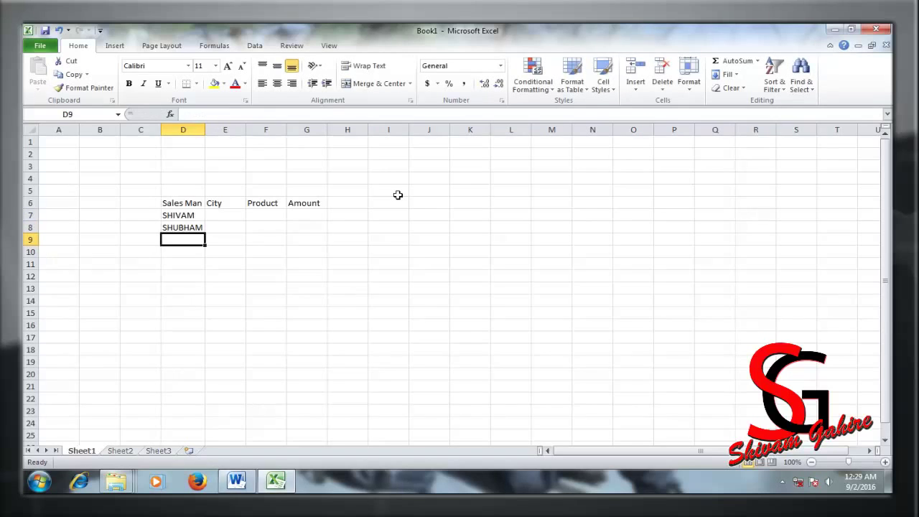
text(SAHIL)
key(Return)
text(SWAPNIL)
key(Right)
key(Up)
key(Up)
key(Up)
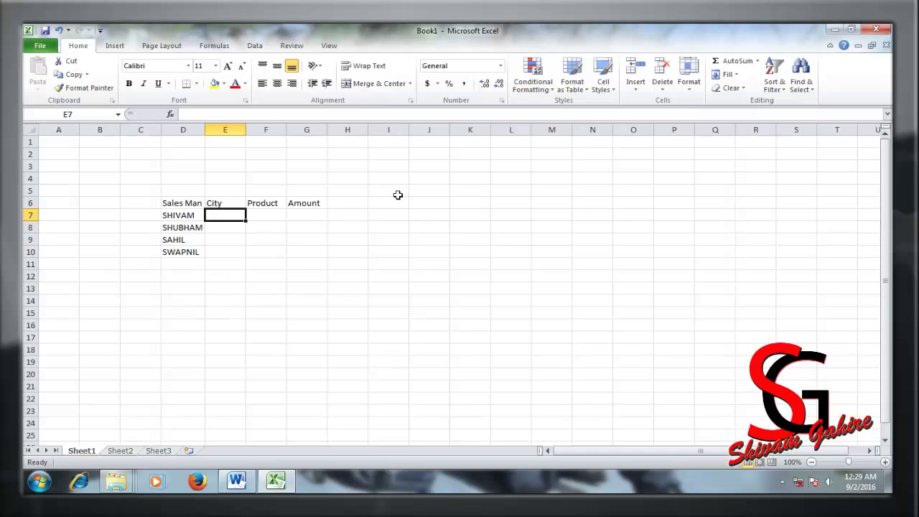
Step: Enter Aurangabad and Hard disk in row 7, widening columns E and F to fit
text(Aurangaba)
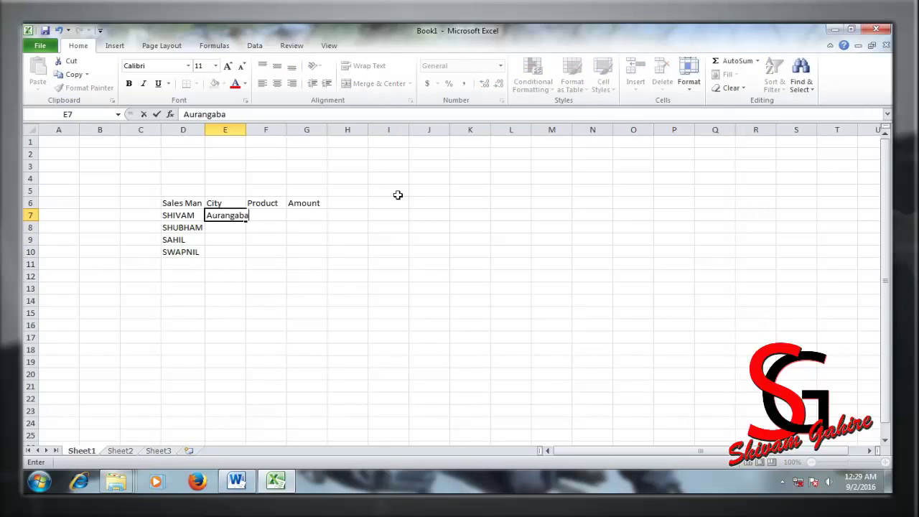
text(d)
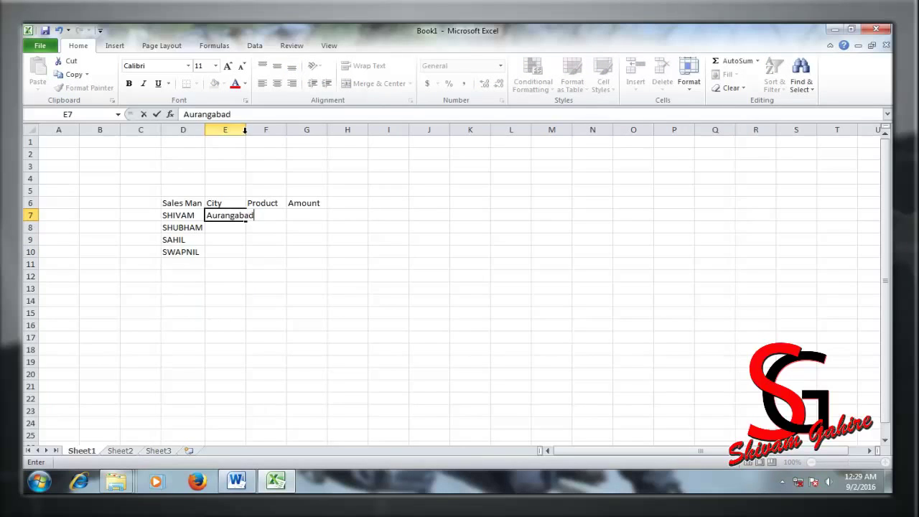
click(242, 130)
drag(245, 133, 260, 133)
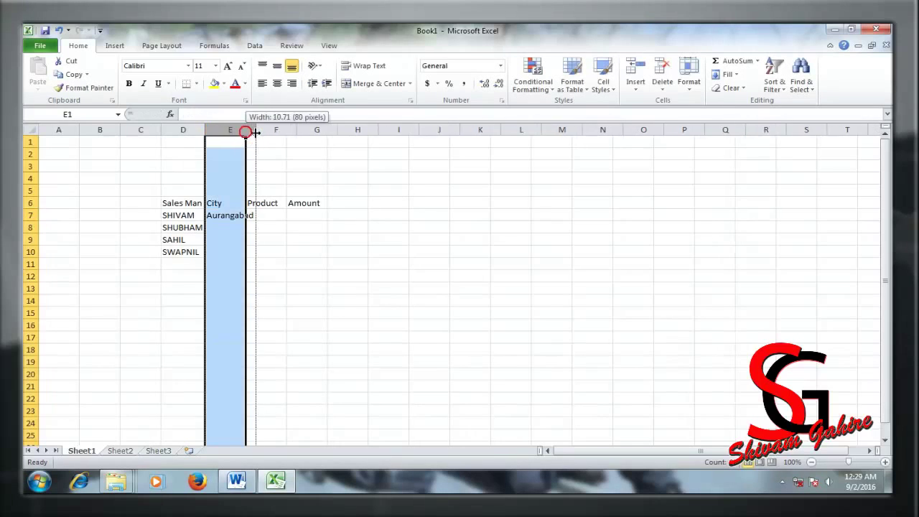
click(242, 227)
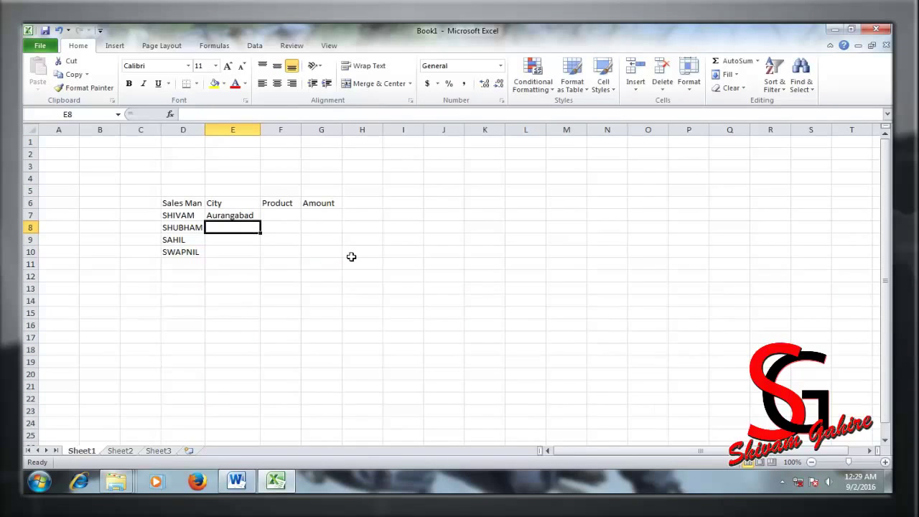
key(Up)
key(Right)
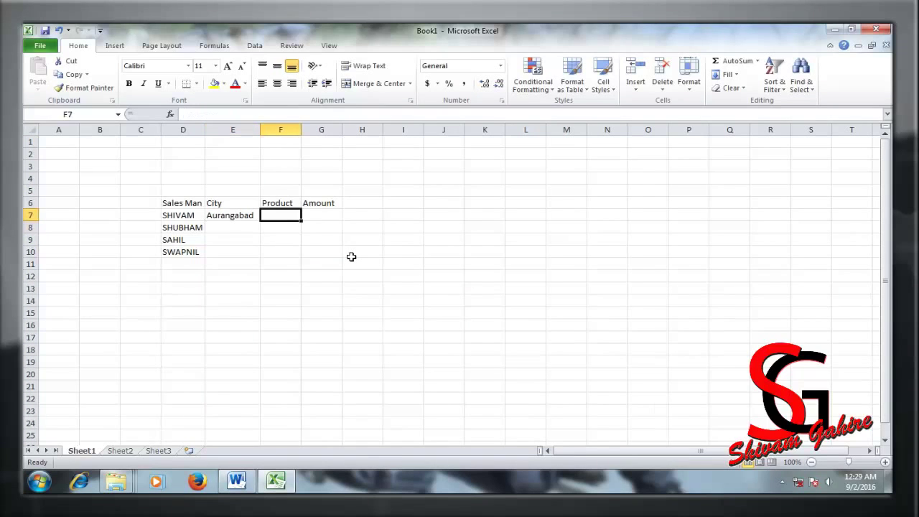
text(Hard disk)
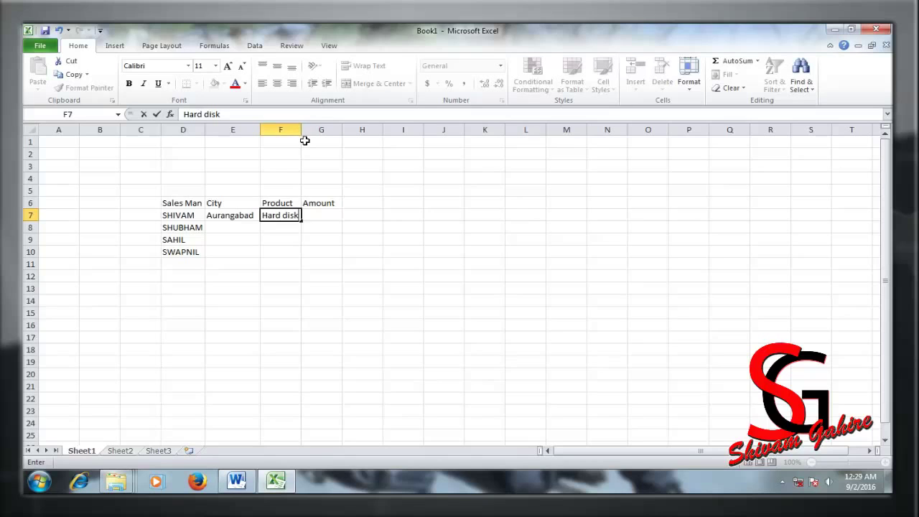
click(295, 189)
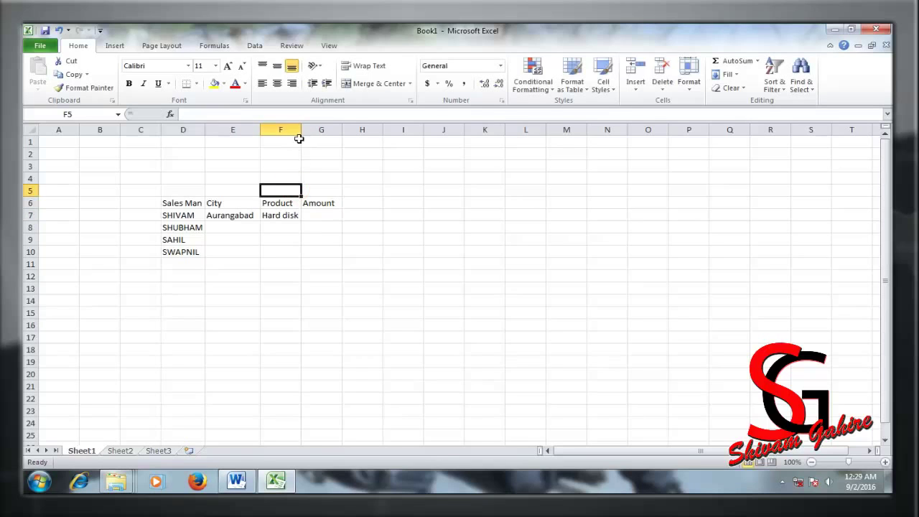
drag(302, 130, 308, 129)
Step: Add 10000 as row 7's amount and fill row 8 with Mumbai, Monitor, 20000
click(315, 218)
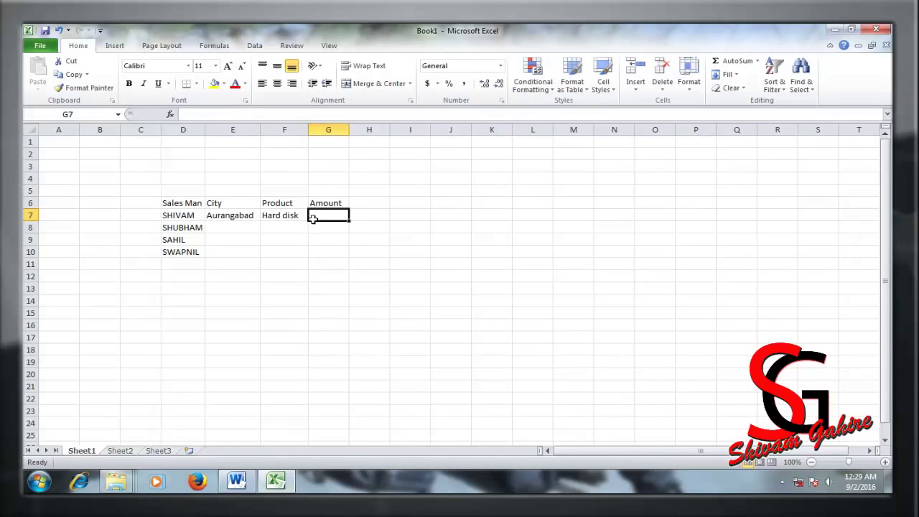
text(10000)
key(Return)
key(Left)
key(Left)
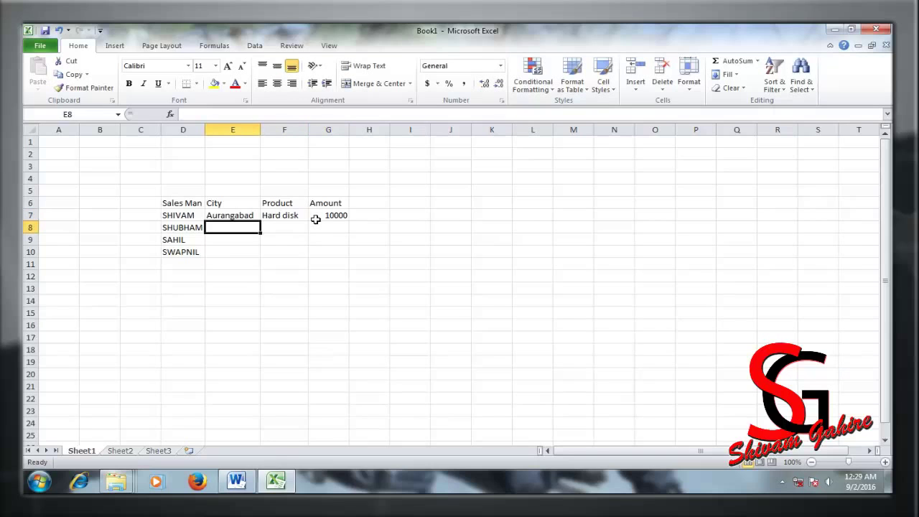
text(Mum)
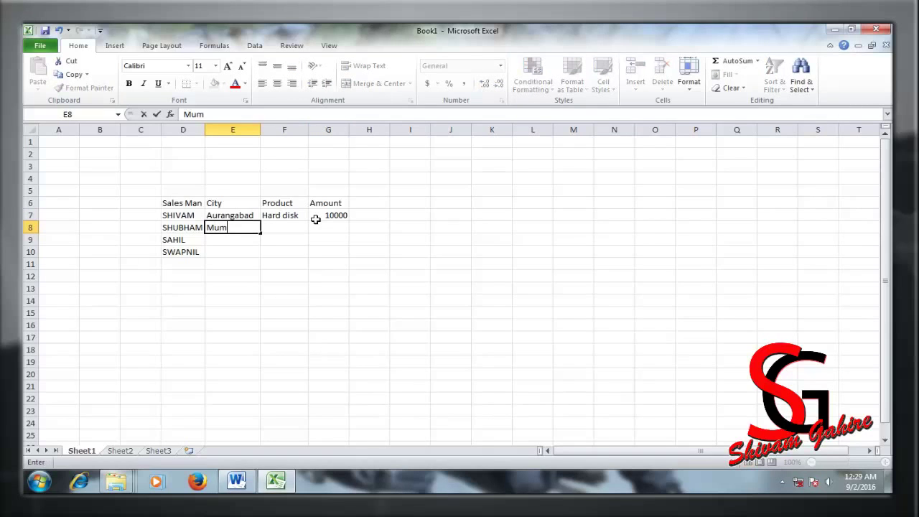
text(bai)
key(Tab)
text(Monitor)
key(Tab)
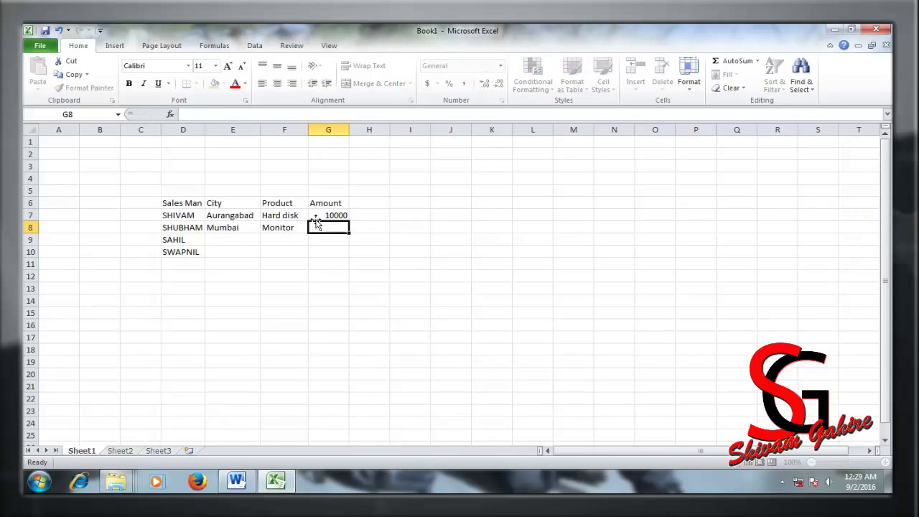
text(20000)
key(Down)
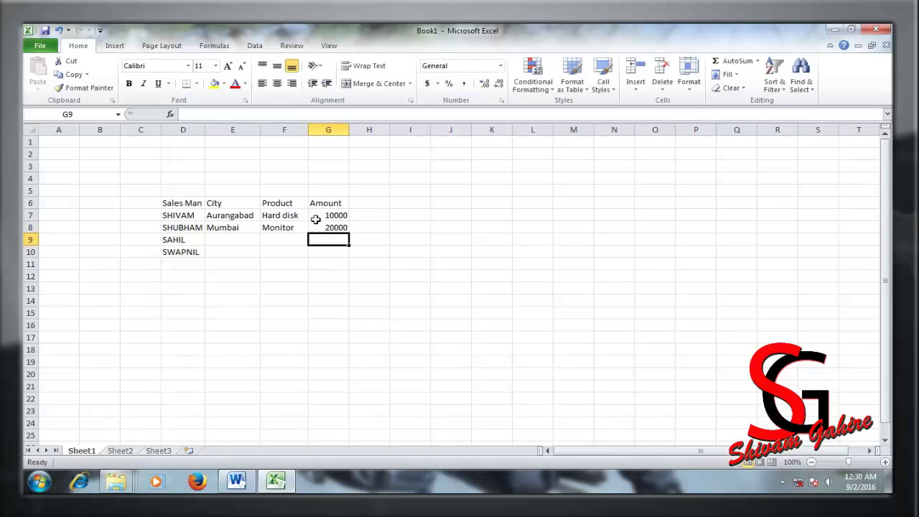
key(Left)
key(Left)
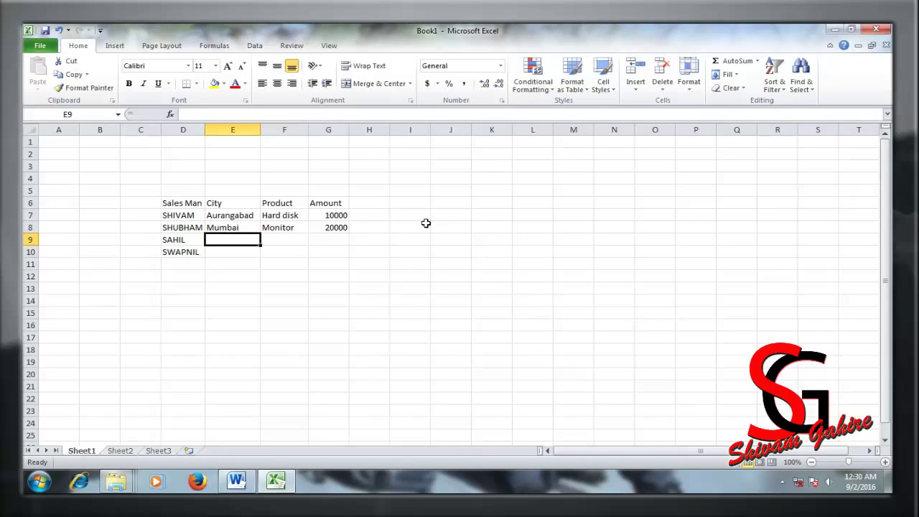
Step: Fill row 9 with Pune, Keyboard and 5000
text(Pune)
key(Tab)
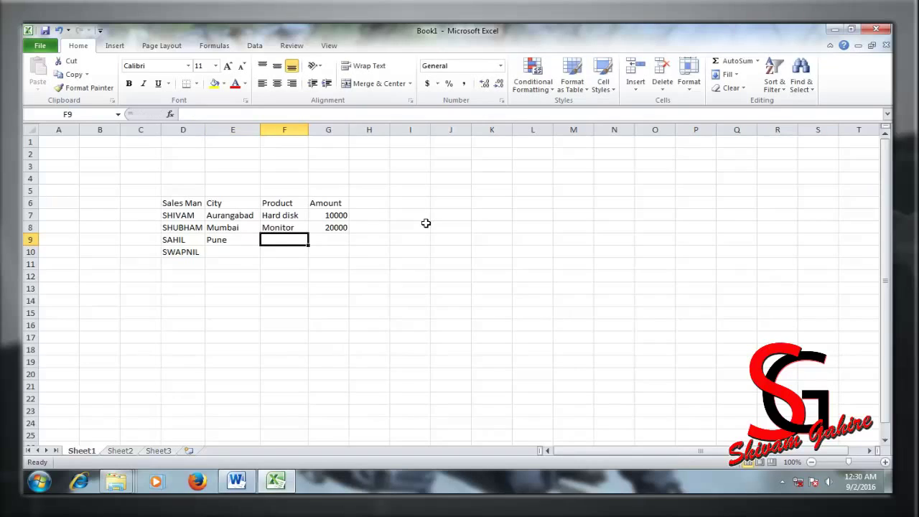
text(Keyboard)
key(Tab)
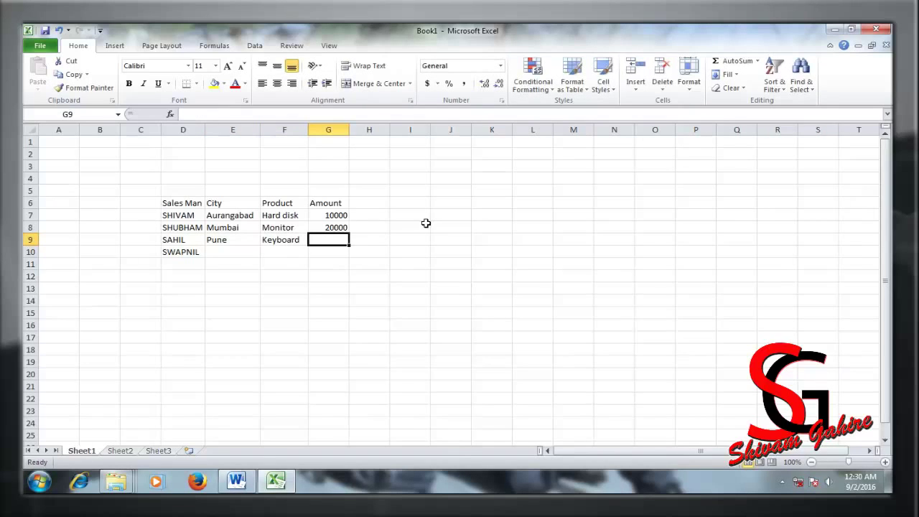
text(5000)
key(Return)
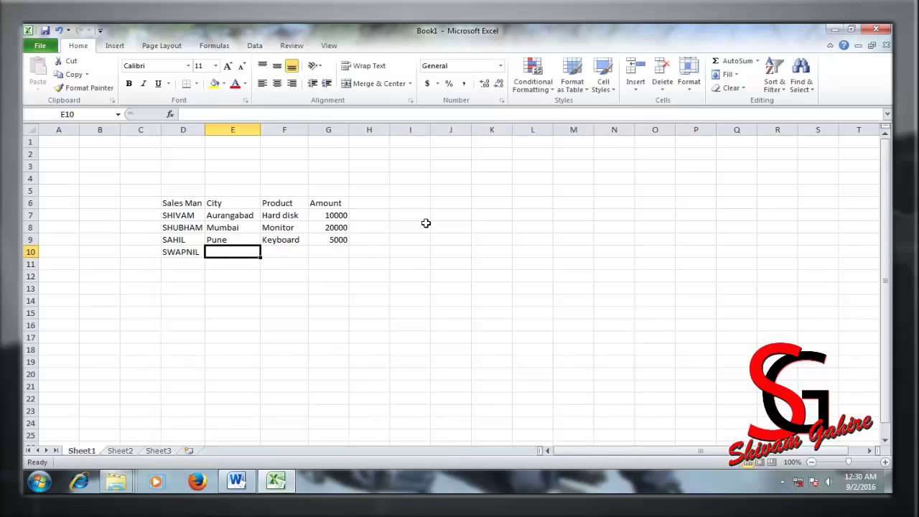
Step: Fill row 10 with Nasik, Printer, 40000 and enter the next salesman in D11
text(Printer)
key(Tab)
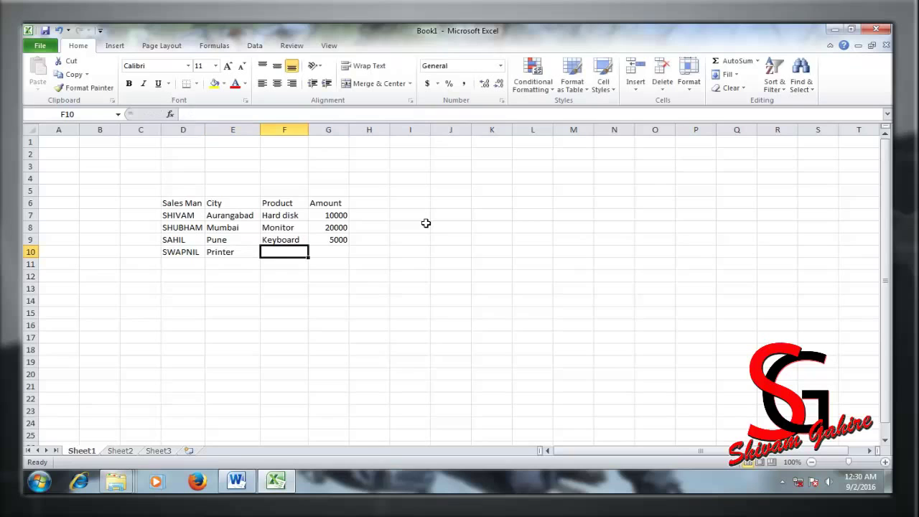
key(Left)
key(Delete)
text(Nasik)
key(Tab)
text(Printer)
key(Tab)
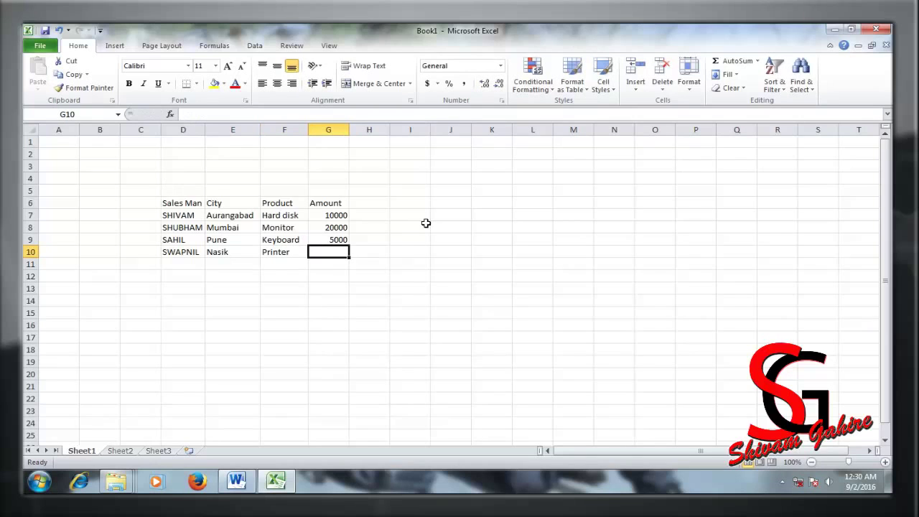
text(40000)
key(Return)
key(Left)
key(Left)
key(Left)
text(Sahil)
key(Tab)
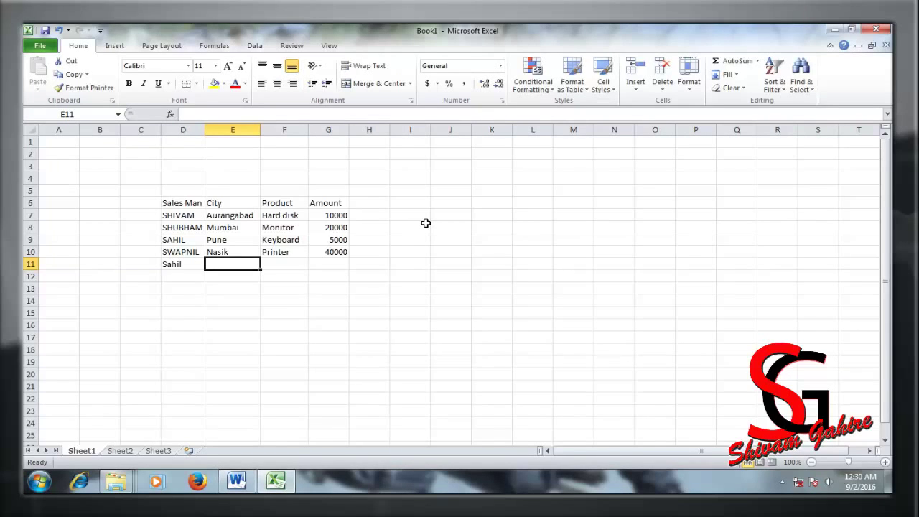
Step: Complete row 11 with Mumbai, Keyboard and 4600
text(mumbai)
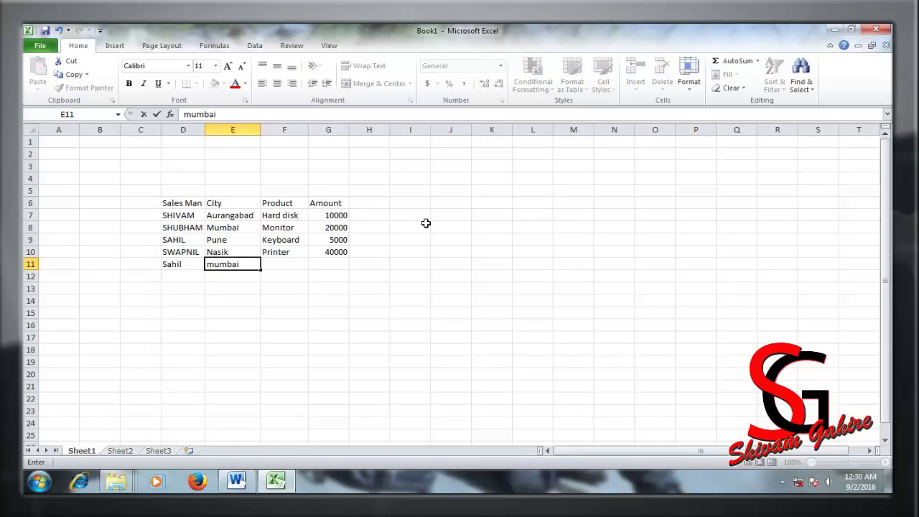
key(Left)
key(Left)
key(Right)
key(Right)
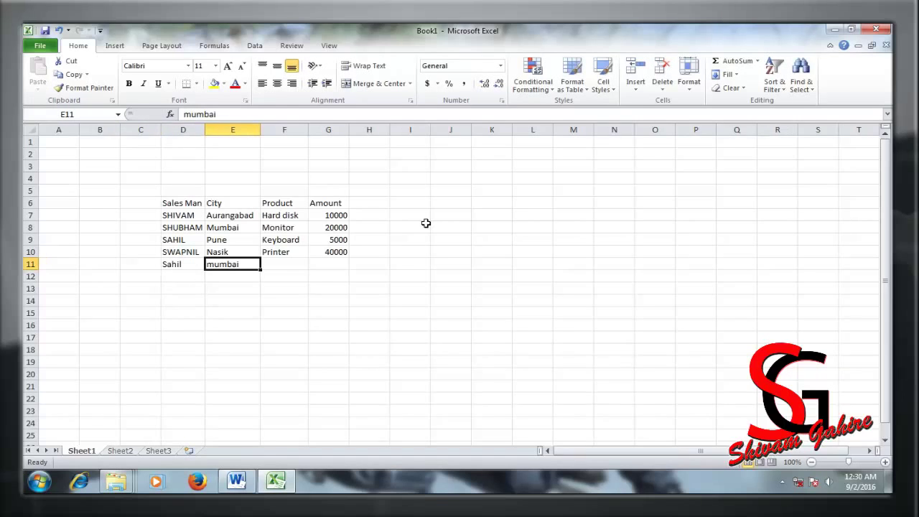
text(Mumbai)
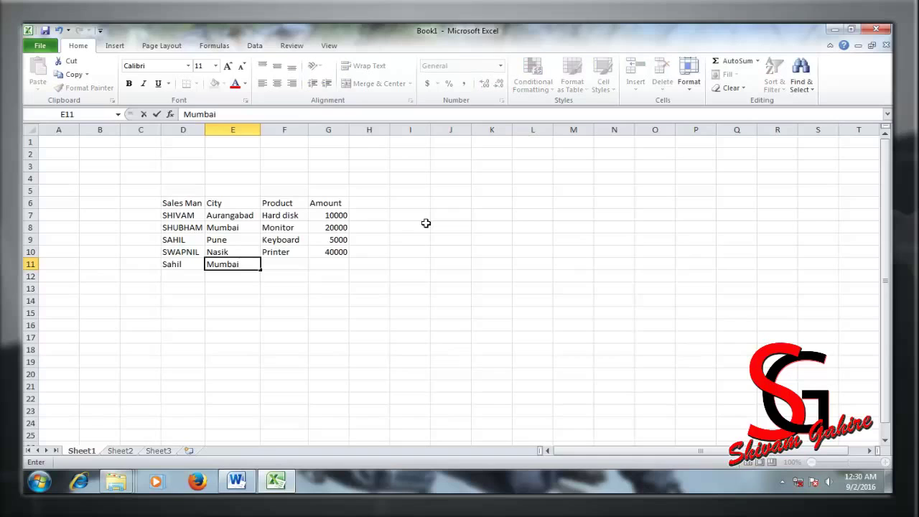
key(Tab)
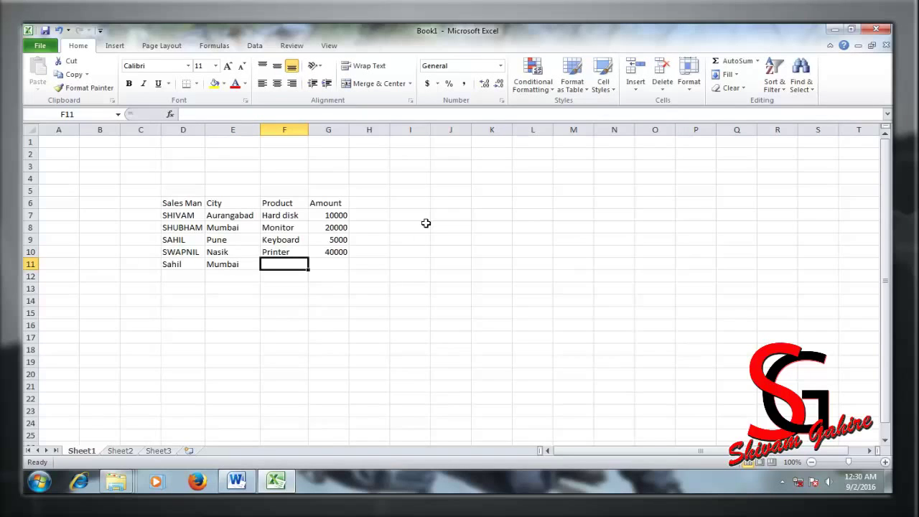
text(Keyboard)
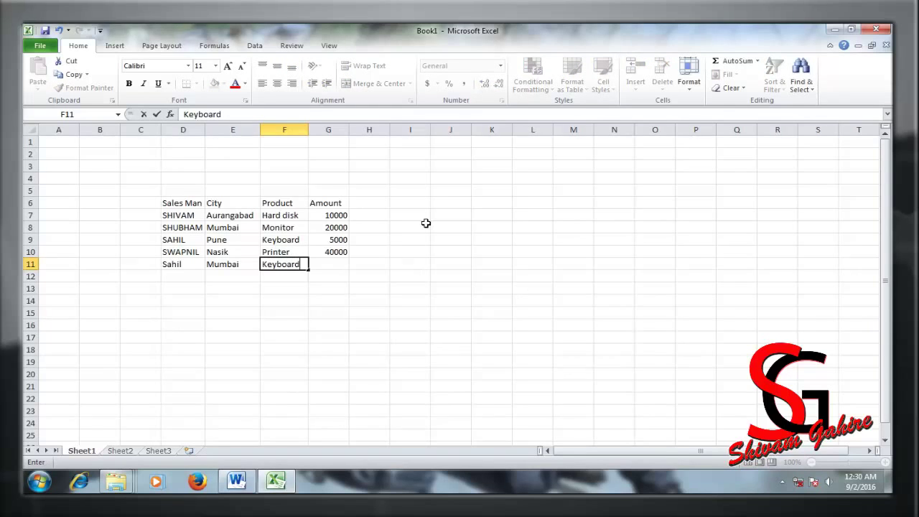
key(Tab)
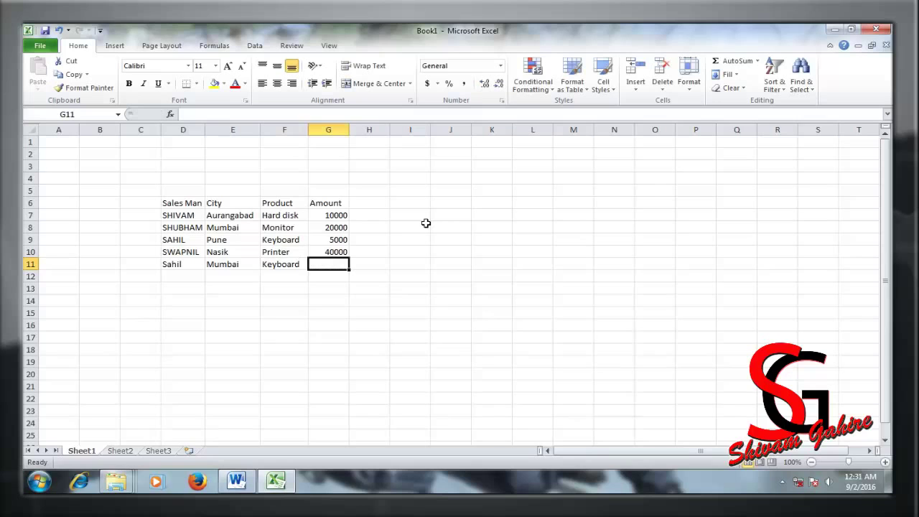
text(4600)
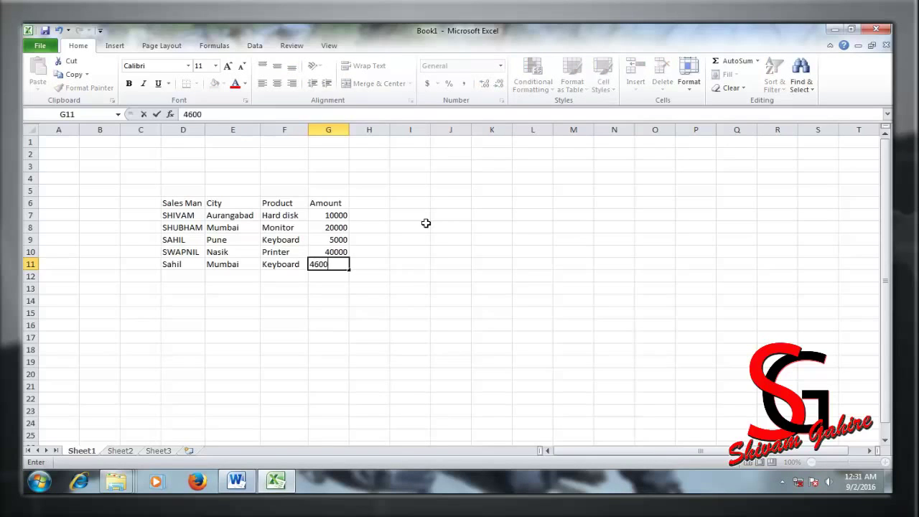
key(Return)
Step: Retype the row 11 salesman name in capitals in D11
text(Shivam)
key(BackSpace)
key(BackSpace)
key(BackSpace)
key(BackSpace)
key(BackSpace)
key(BackSpace)
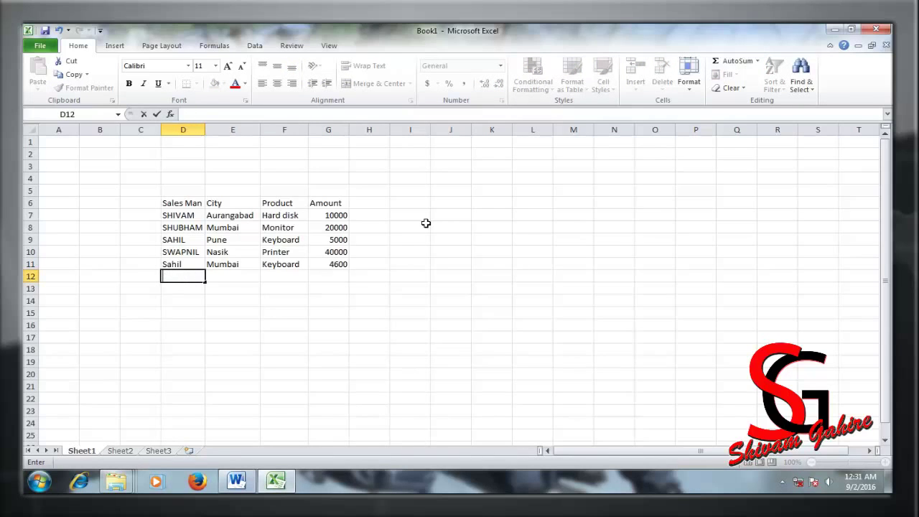
key(Up)
key(Delete)
text(SAHIL)
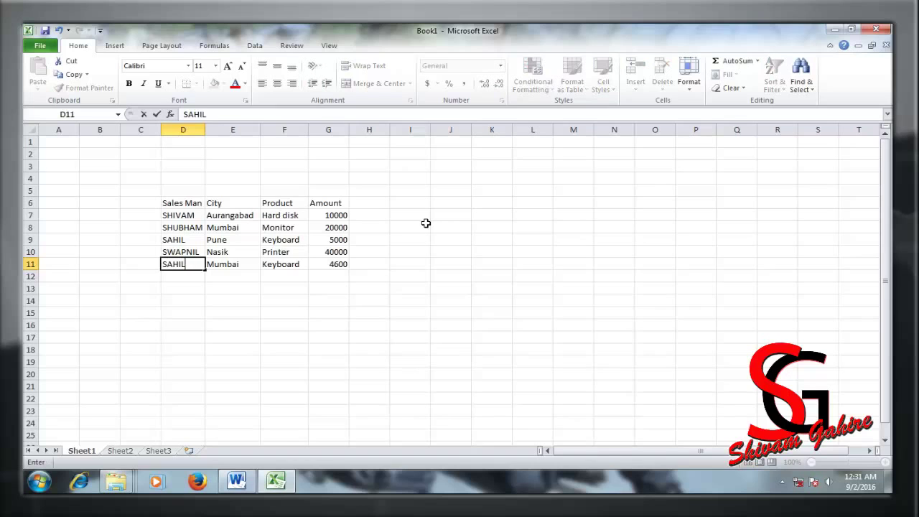
key(Return)
Step: Fill row 12 with the first salesman, Pune, Hard disk and 6000 using AutoComplete
text(HIVAM)
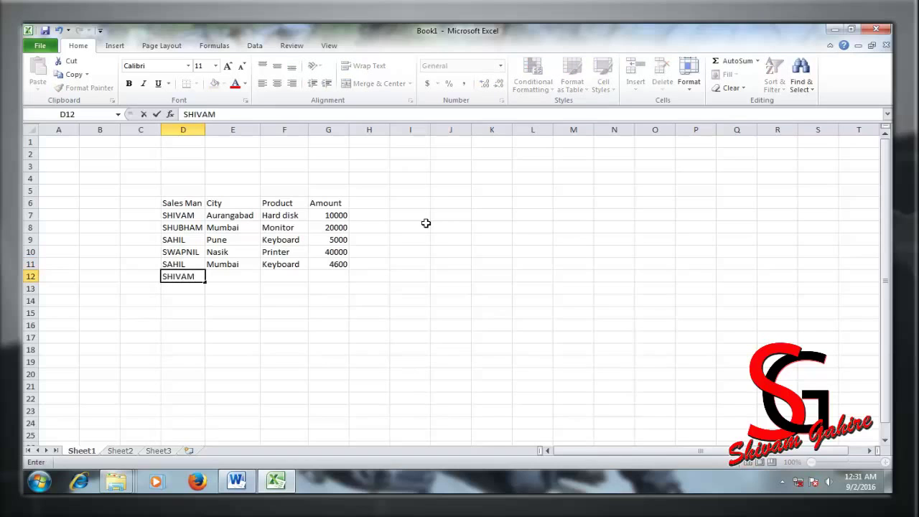
key(Tab)
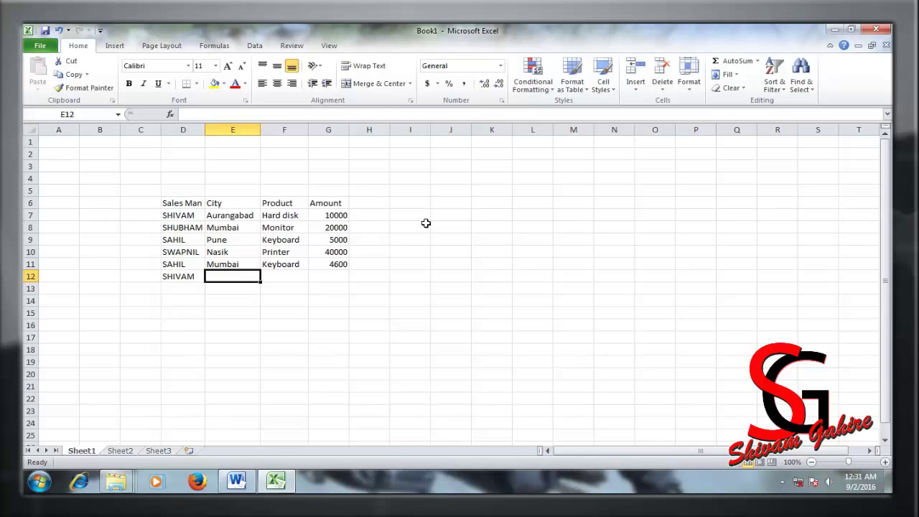
text(H)
text(isk)
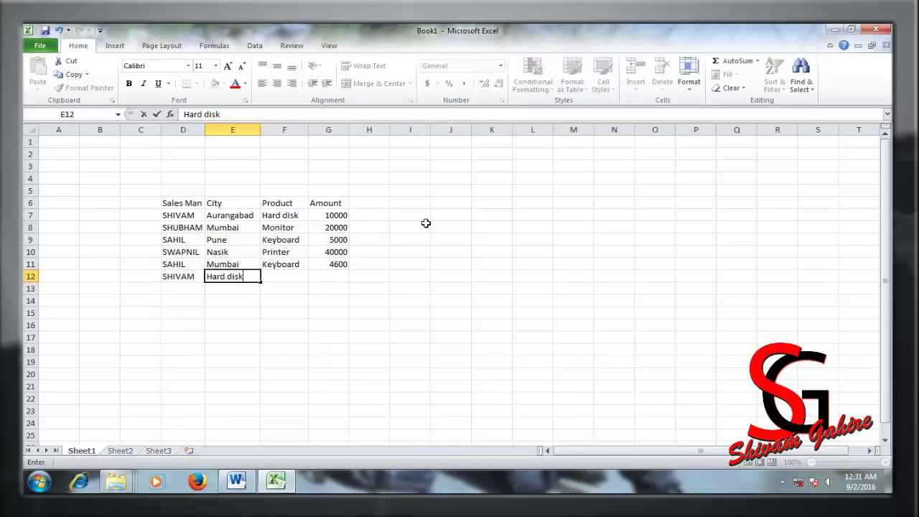
key(Tab)
key(Left)
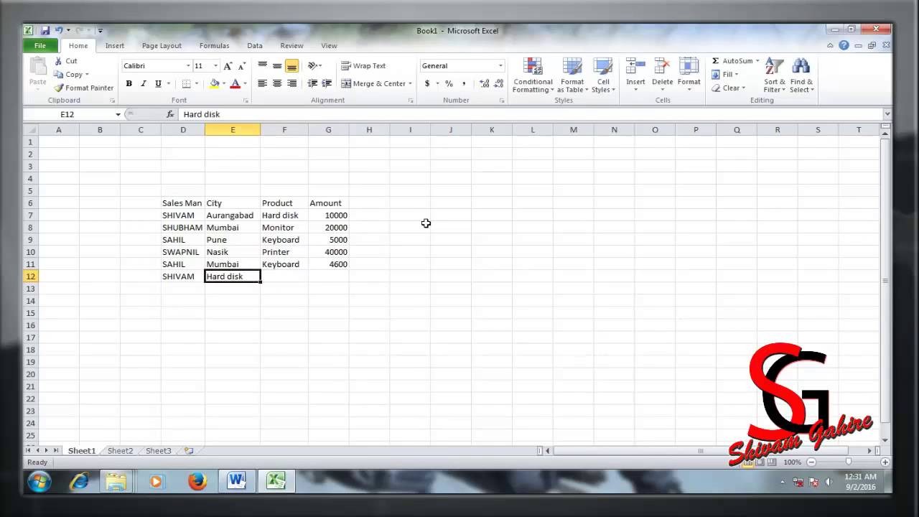
key(Delete)
text(Pune)
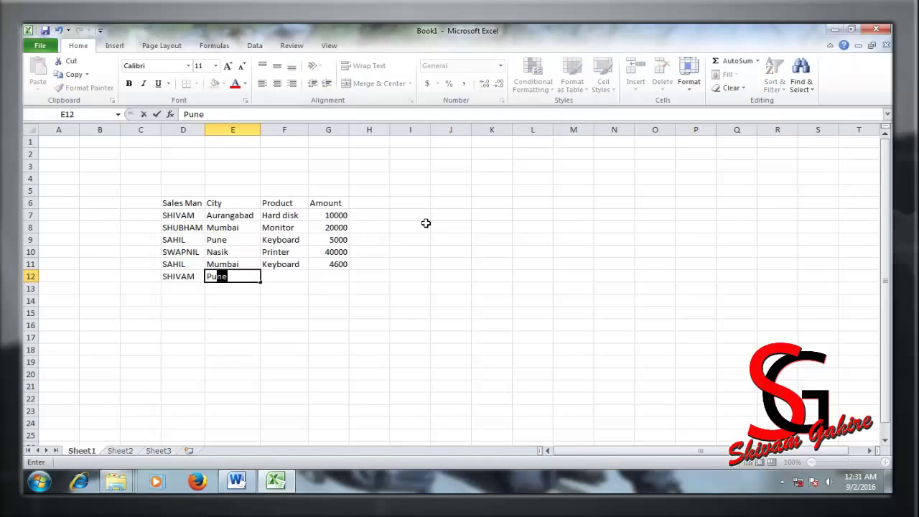
key(Tab)
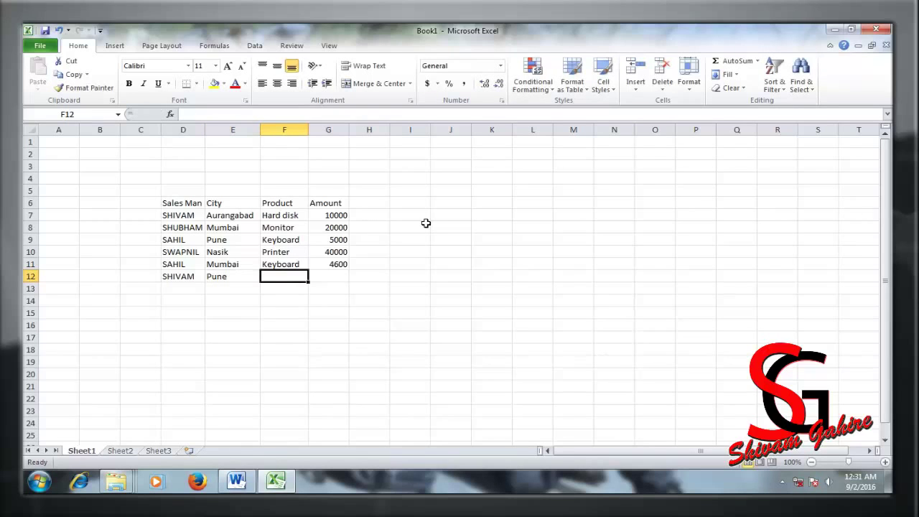
text(Hard)
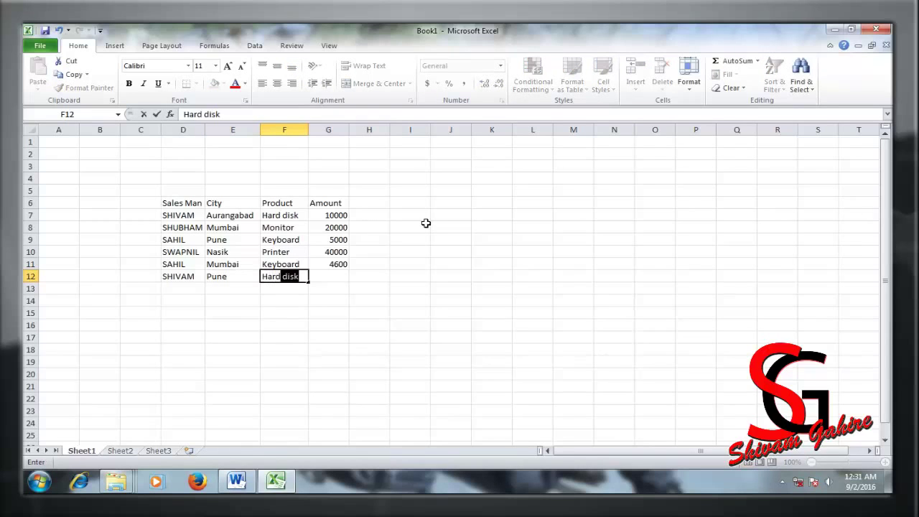
key(Tab)
text(60)
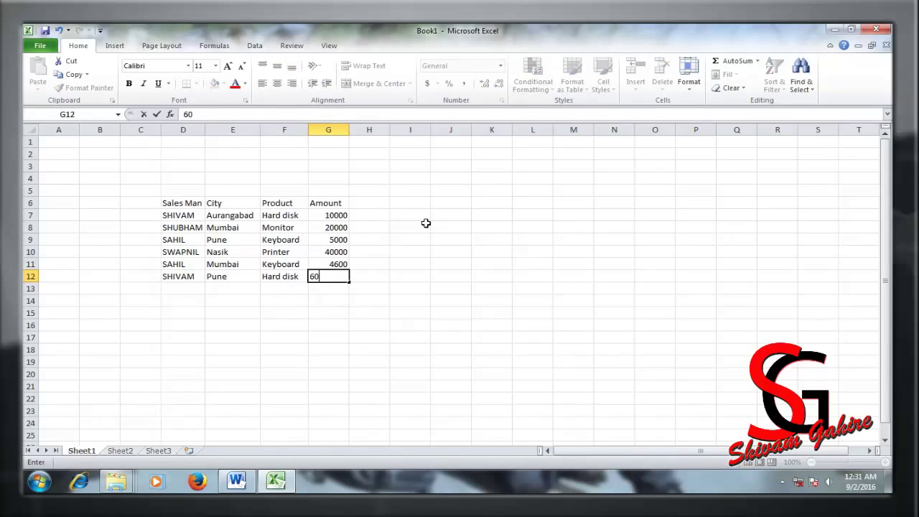
key(Return)
key(Left)
key(Left)
key(Left)
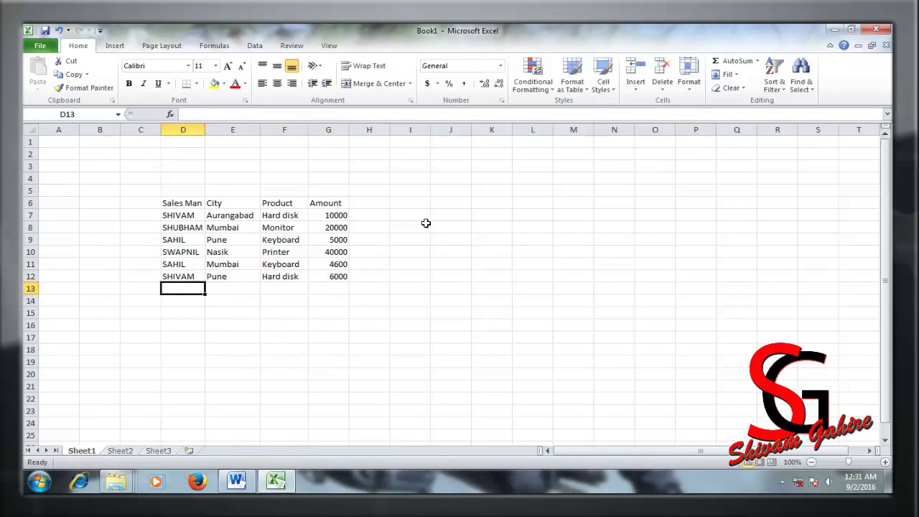
Step: Fill row 13 with the second salesman, Aurangabad, Monitor and 10000
text(S)
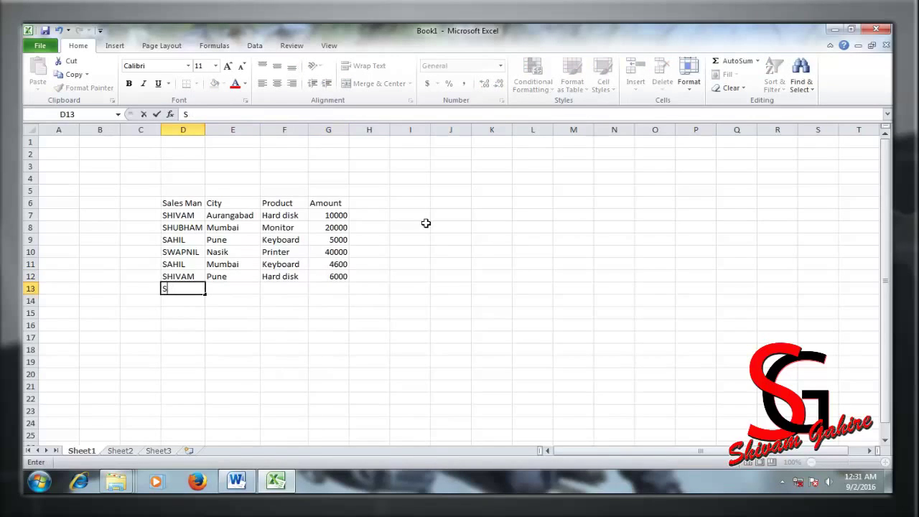
text(HUBH)
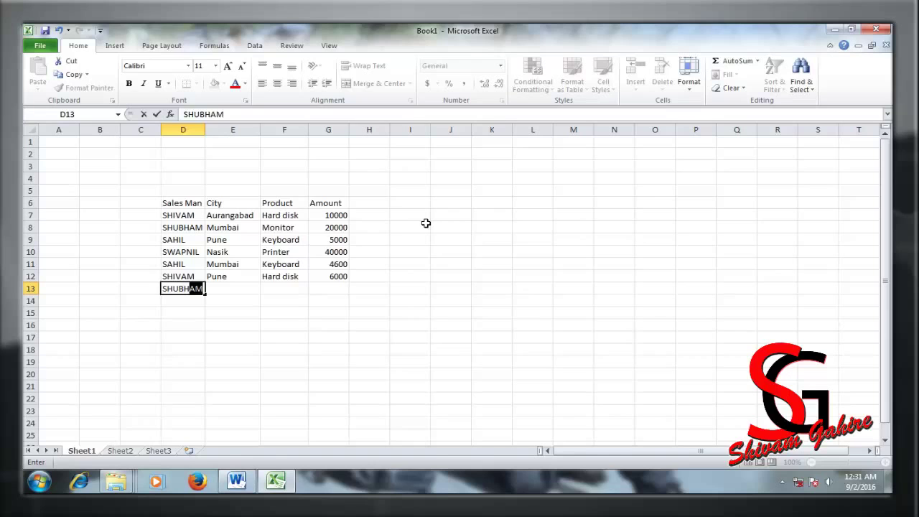
key(Tab)
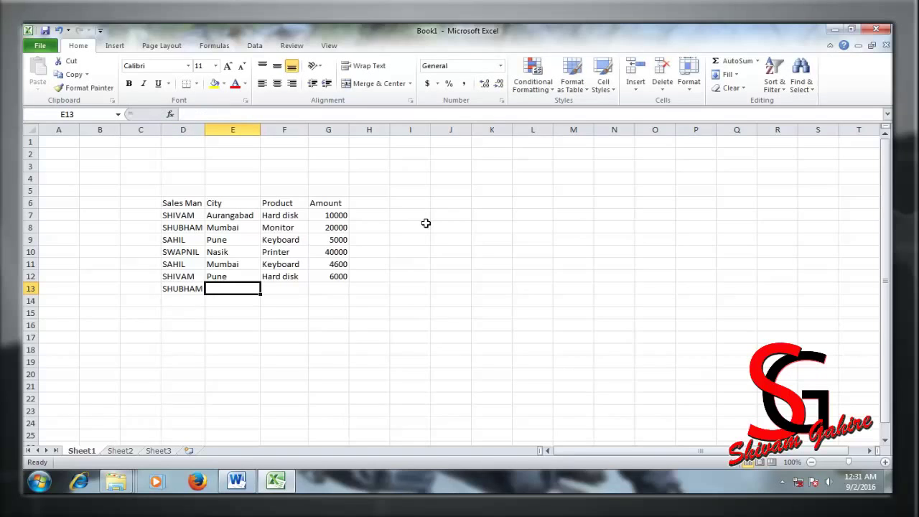
text(Au)
key(Tab)
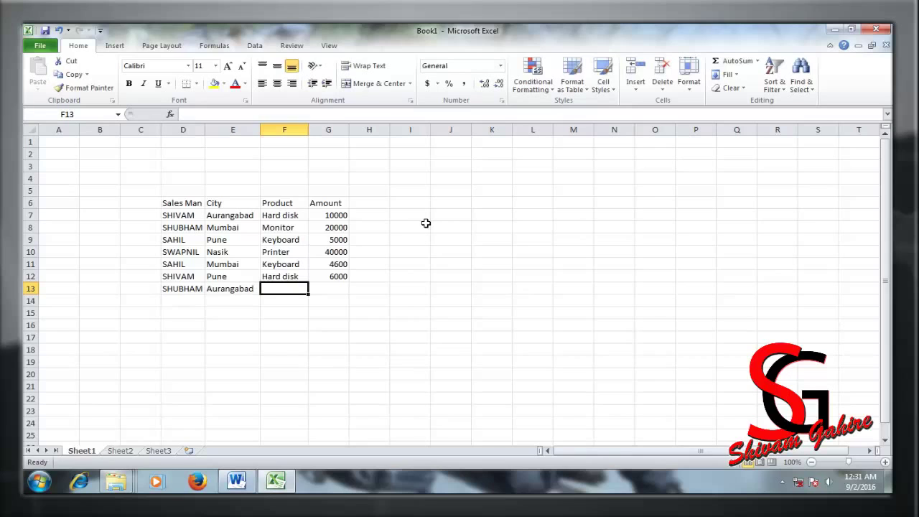
text(M)
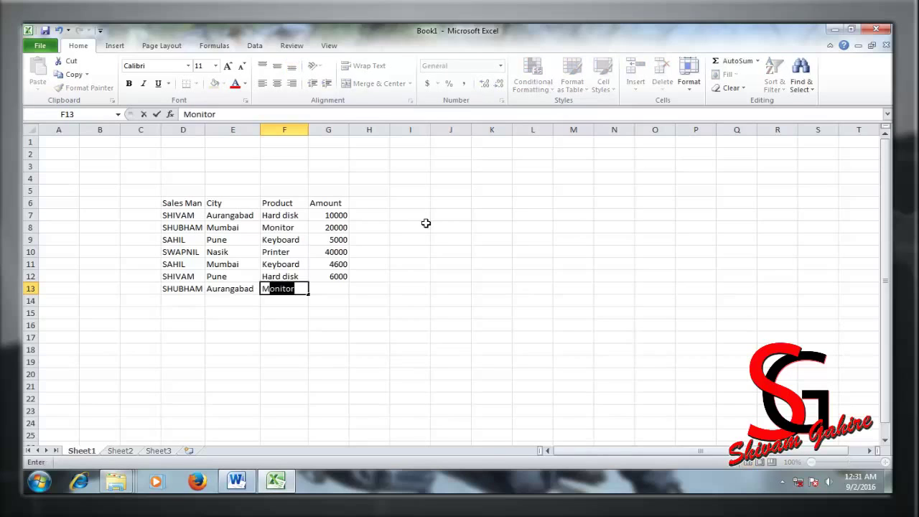
key(Tab)
text(1000)
key(Return)
key(Left)
key(Left)
key(Left)
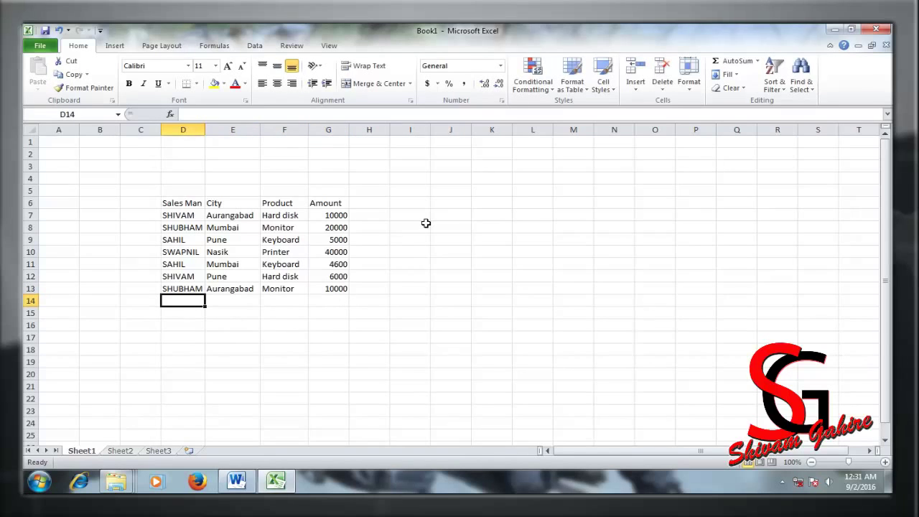
Step: Fill row 14 with the fourth salesman, Nasik, Printer and 30000
text(Swa)
key(BackSpace)
key(BackSpace)
key(BackSpace)
key(BackSpace)
text(WAPNIL)
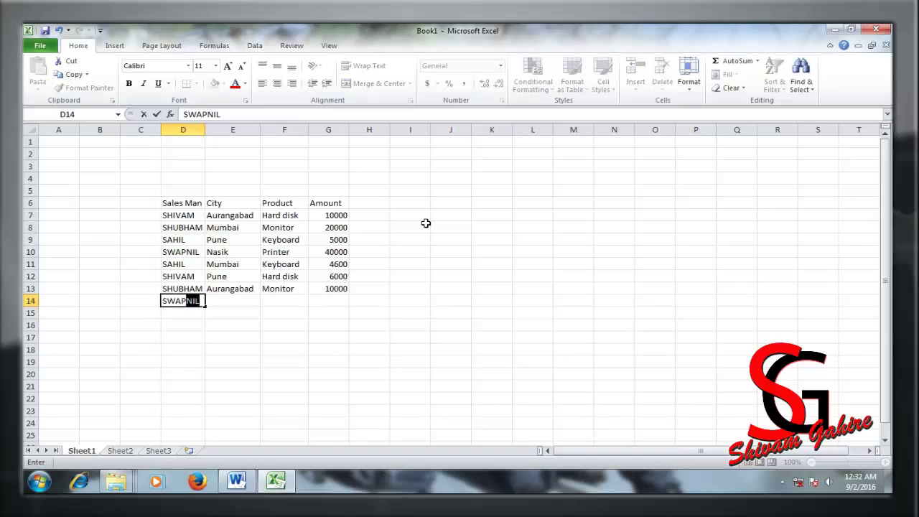
key(Tab)
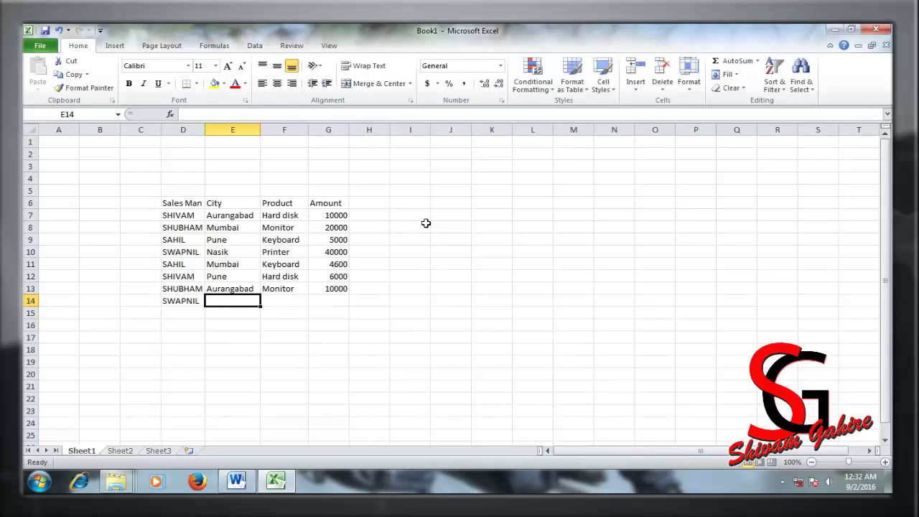
text(Nasi)
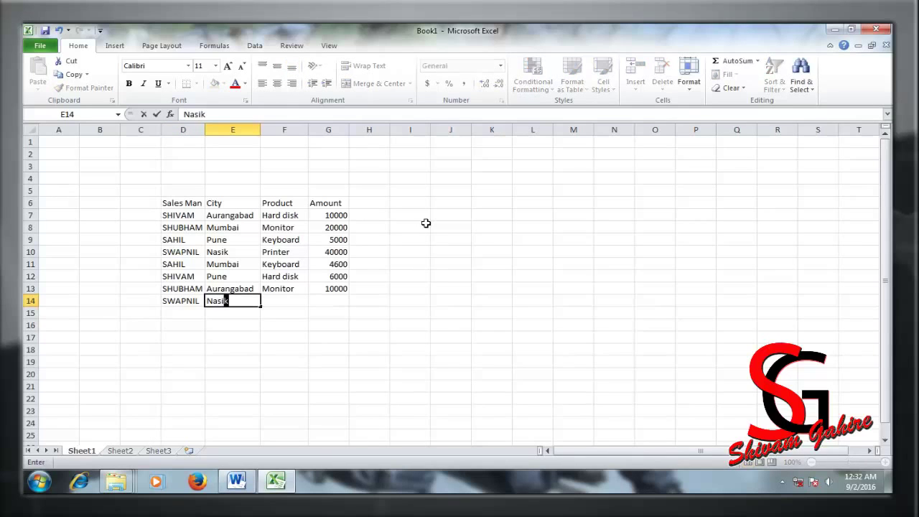
key(Tab)
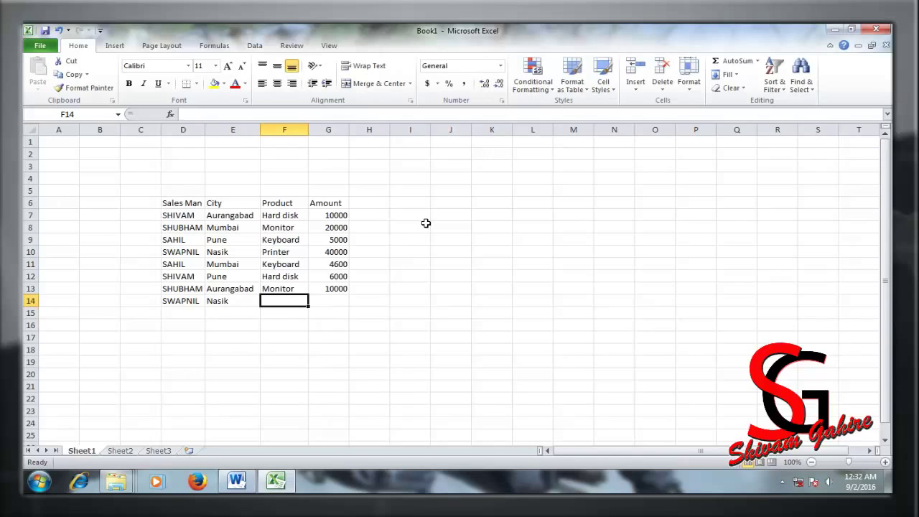
text(P)
key(Tab)
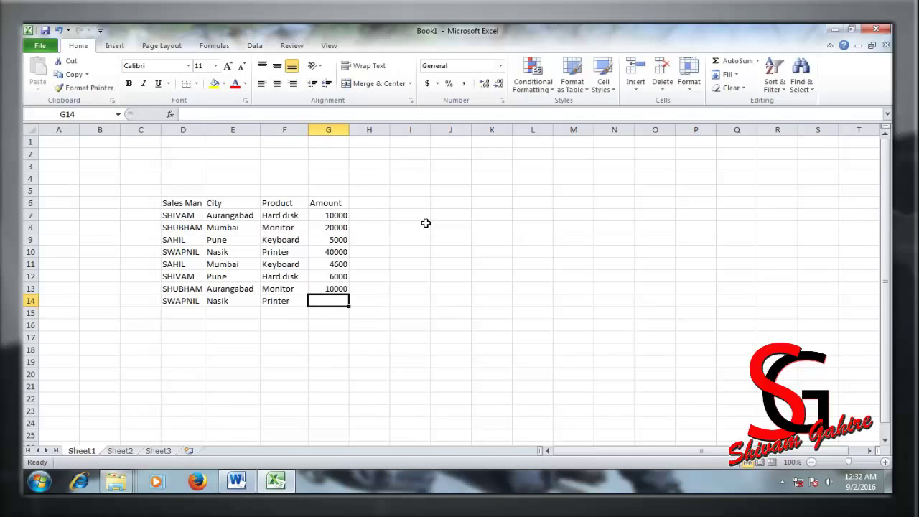
text(30000)
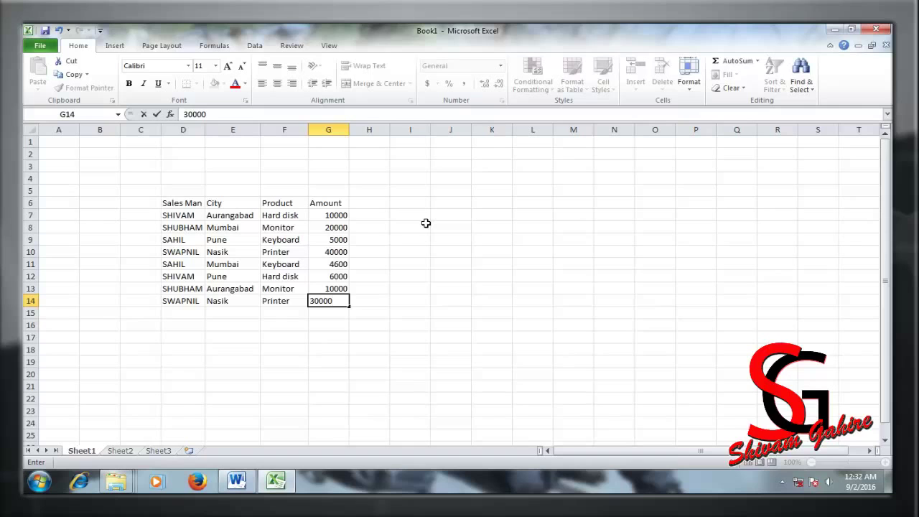
key(Return)
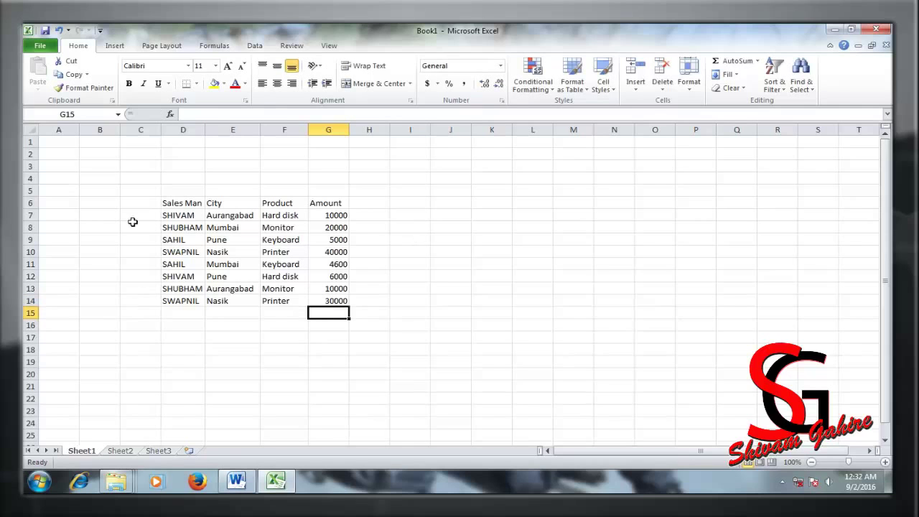
Step: In Word, add 18 pt lines 'Create your detail like this' and 'And follow this steps' under the title
click(237, 480)
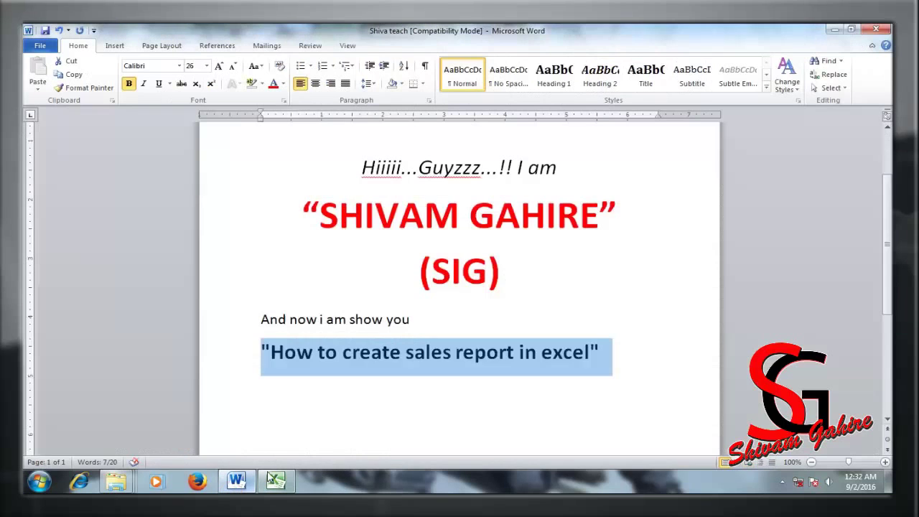
click(621, 375)
text(c)
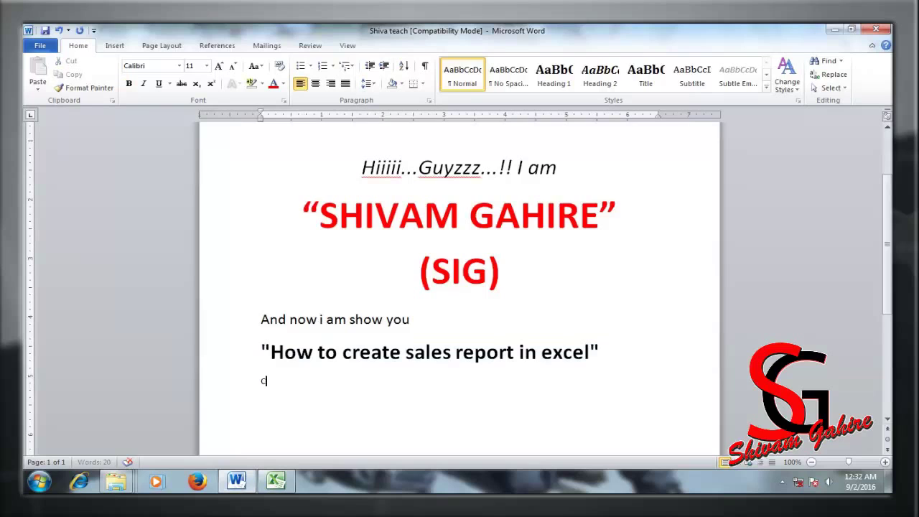
key(BackSpace)
key(BackSpace)
key(BackSpace)
key(ctrl+shift+period)
key(ctrl+shift+period)
key(ctrl+shift+period)
text(Create )
text(your)
text( detail like this)
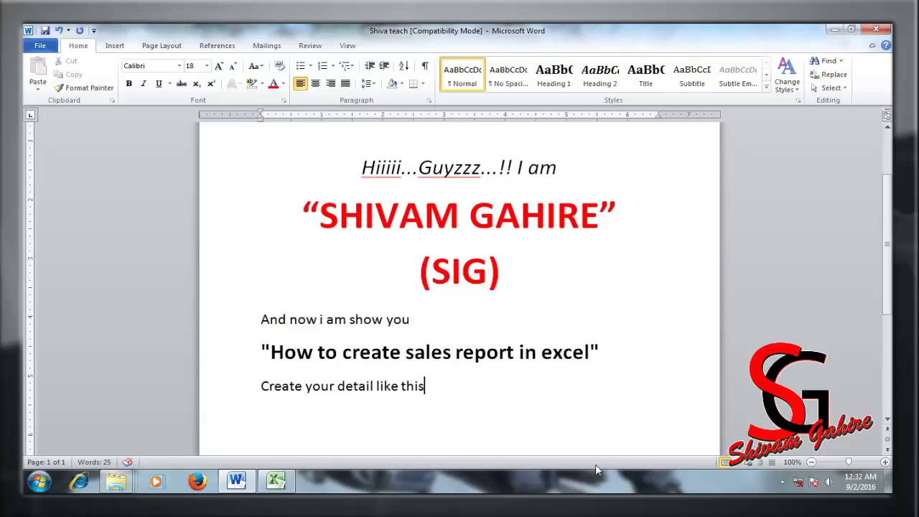
key(Return)
text(an)
text(d follo)
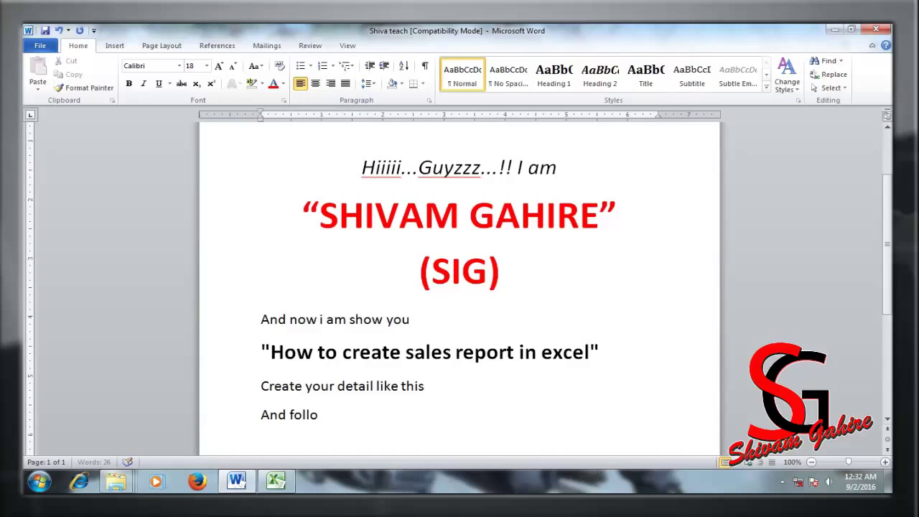
text(w thi)
text(s steps)
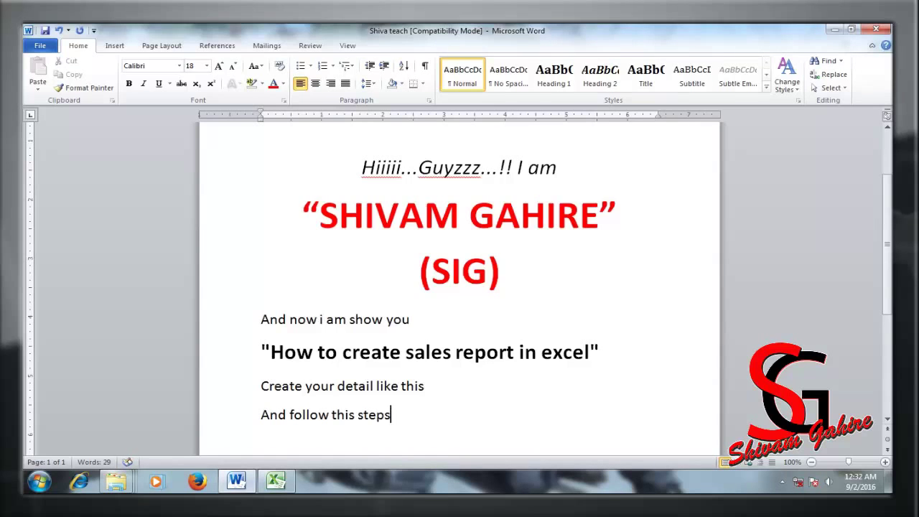
key(Left)
key(Left)
key(Left)
key(Left)
click(835, 30)
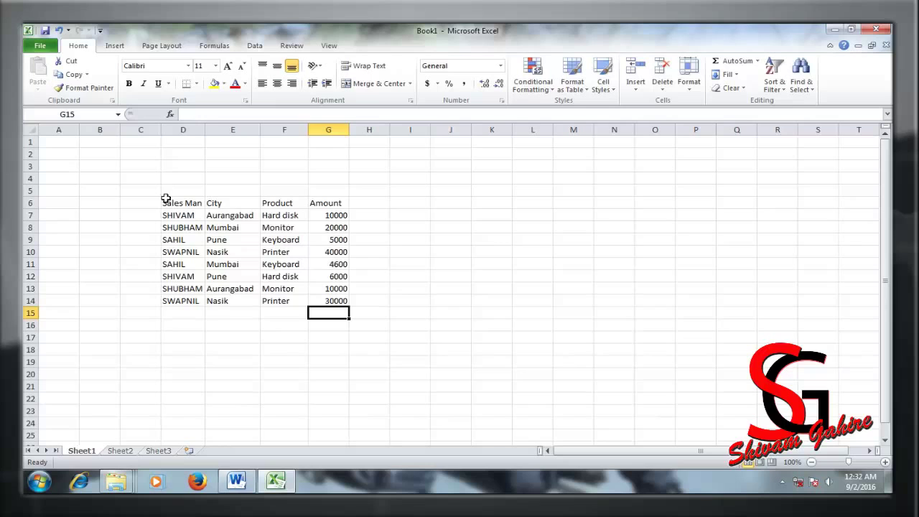
Step: Sort the sales table D6:G14 A to Z by salesman, putting SAHIL's rows first
drag(166, 199, 330, 302)
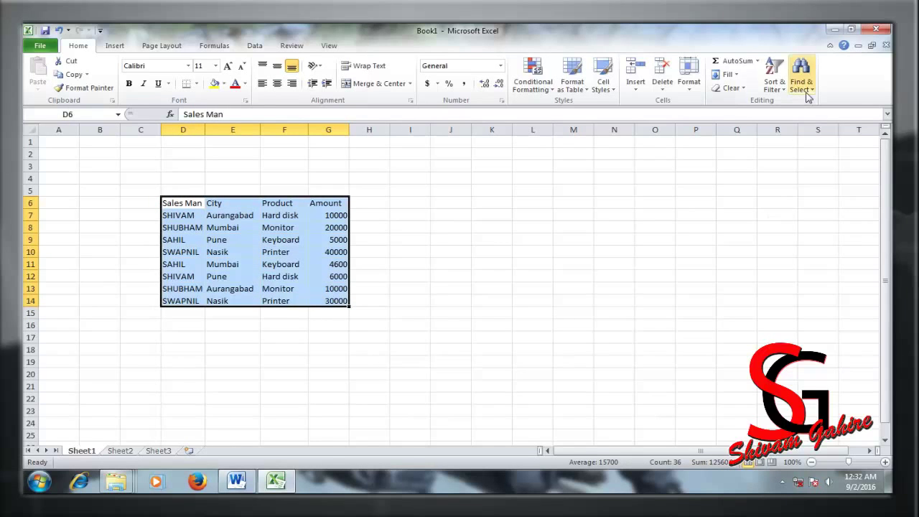
click(774, 83)
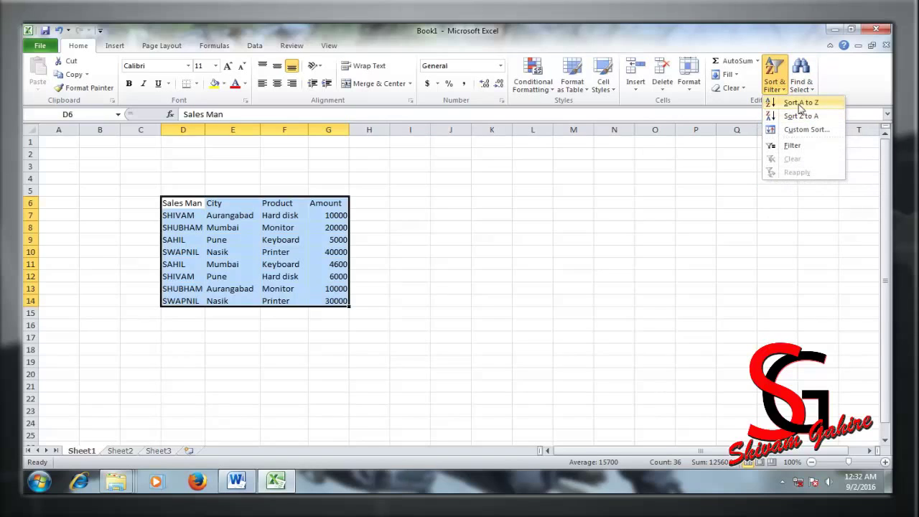
click(799, 104)
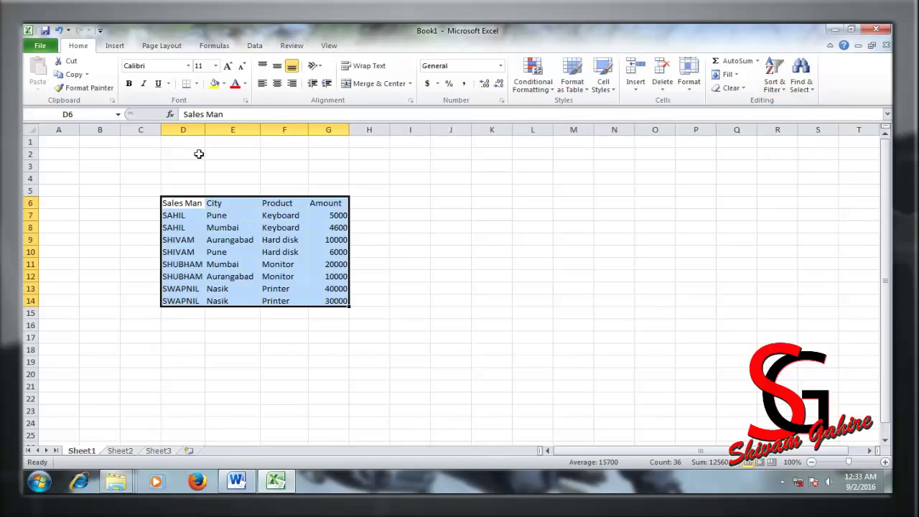
click(257, 48)
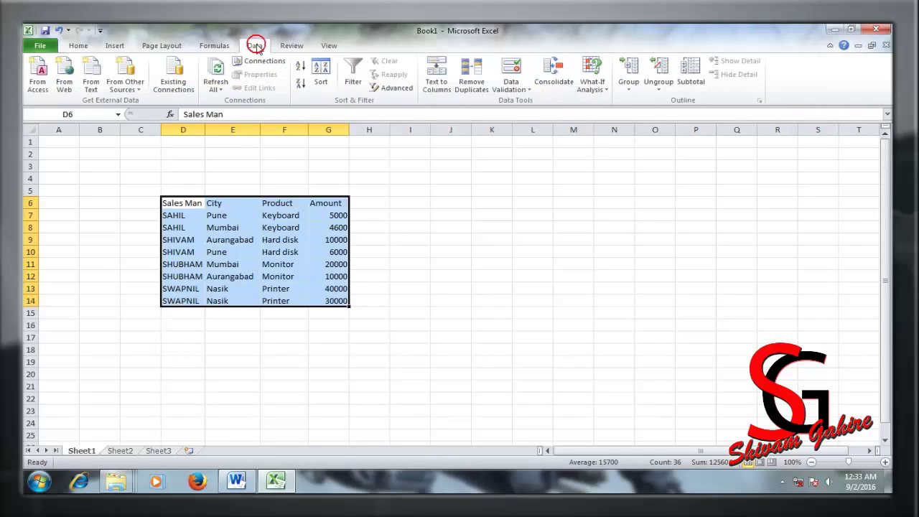
Step: Add Sum subtotals of Amount at each change in Sales Man, giving a Grand Total of 125600
click(689, 75)
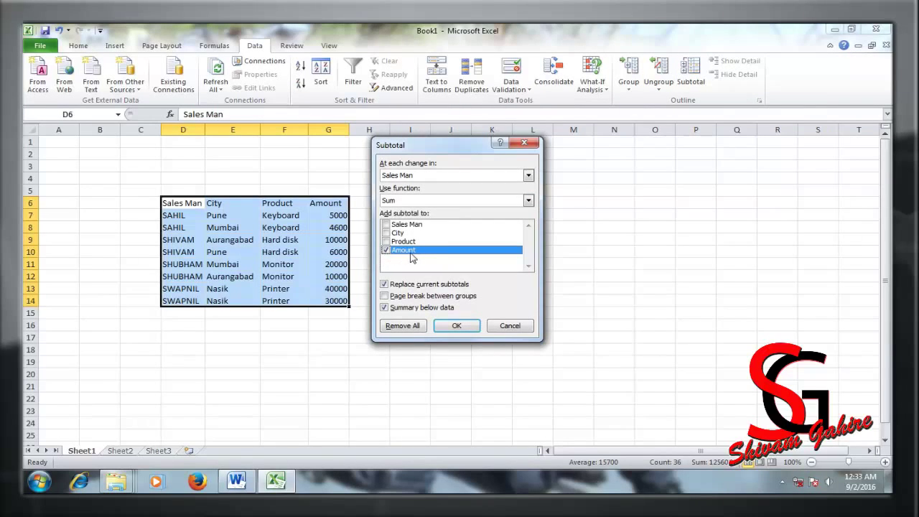
click(458, 326)
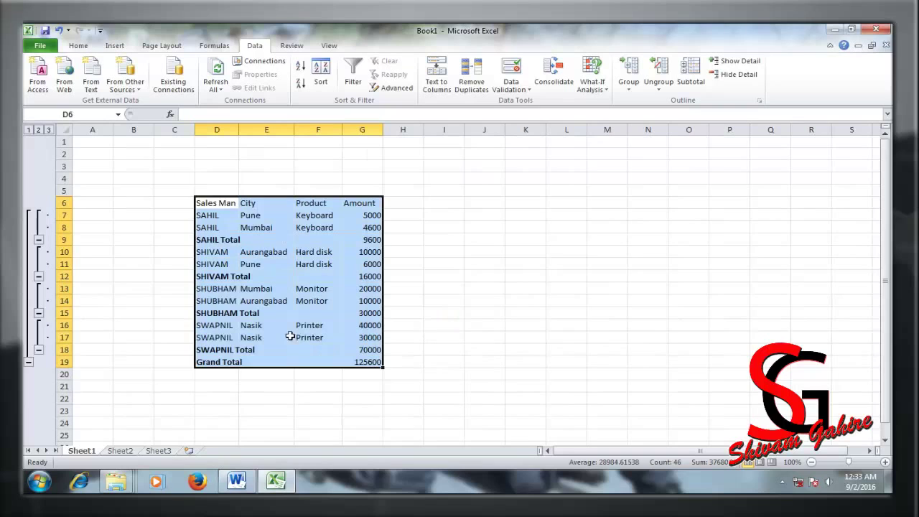
click(470, 301)
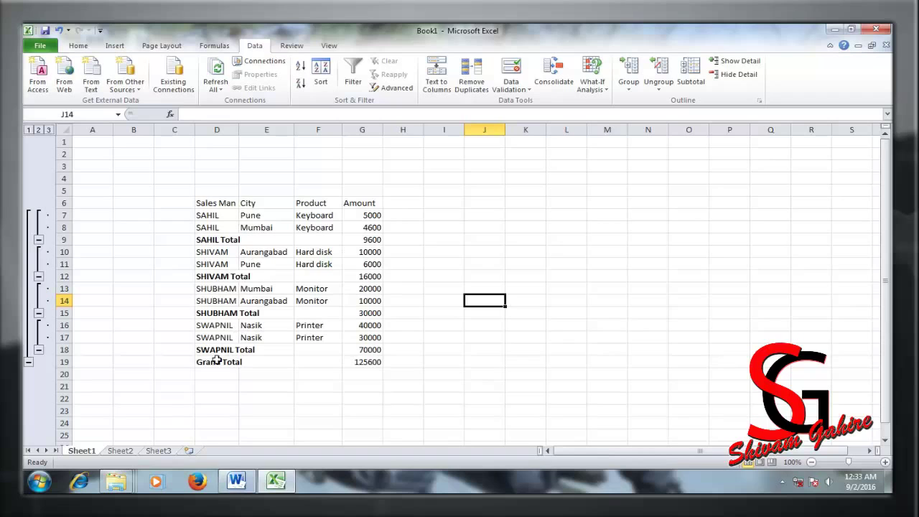
click(155, 364)
drag(213, 362, 363, 361)
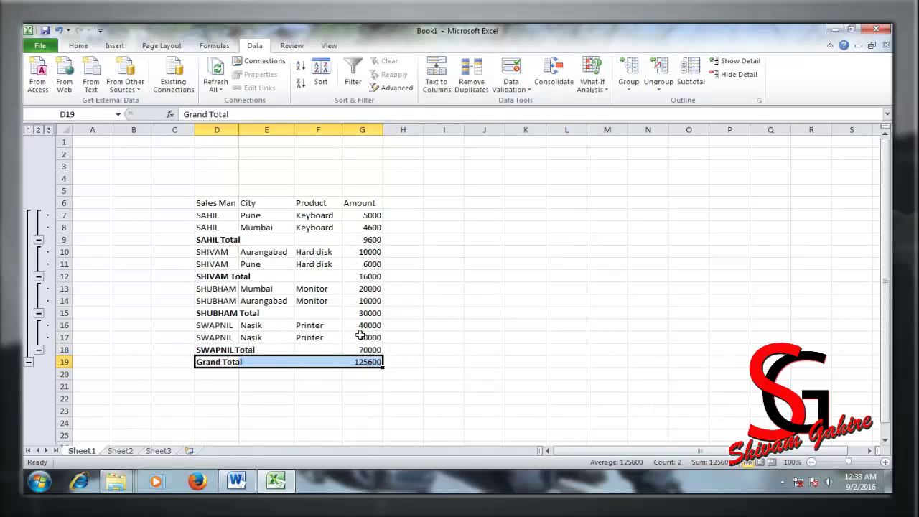
click(450, 324)
Step: Make the header row D6:G6 bold and italic
drag(201, 203, 359, 203)
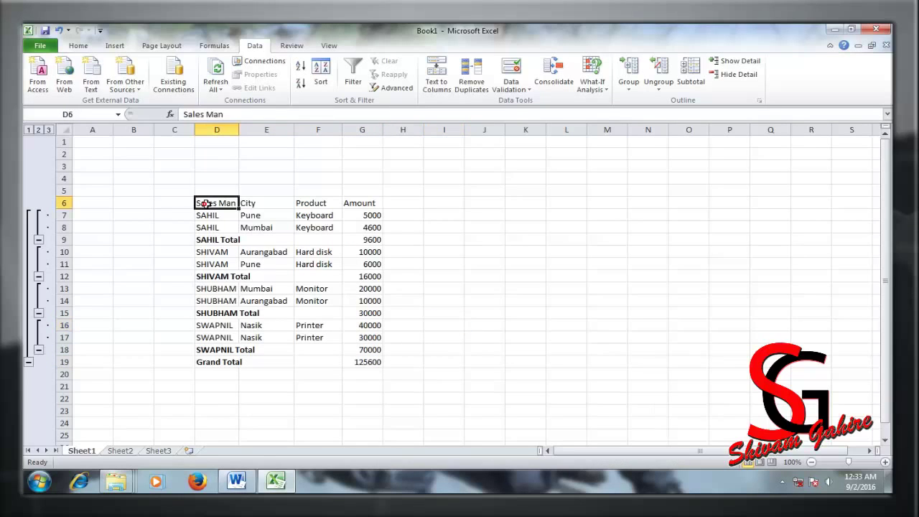
click(78, 45)
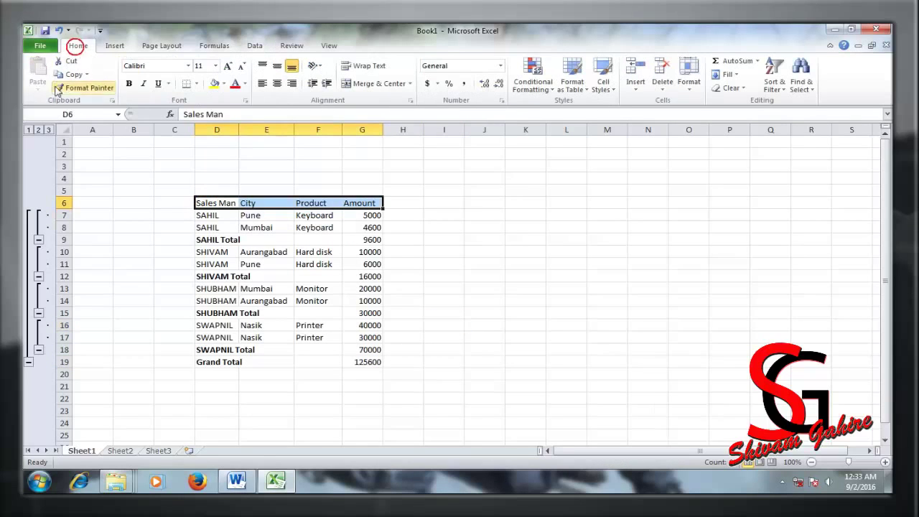
click(129, 84)
click(144, 84)
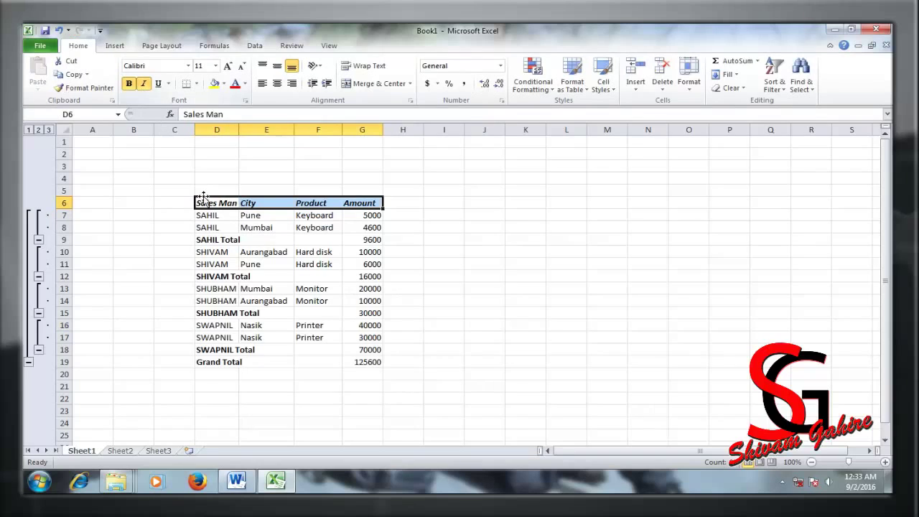
Step: Format the table down to the totals as a table with a black-header style
drag(207, 204, 360, 361)
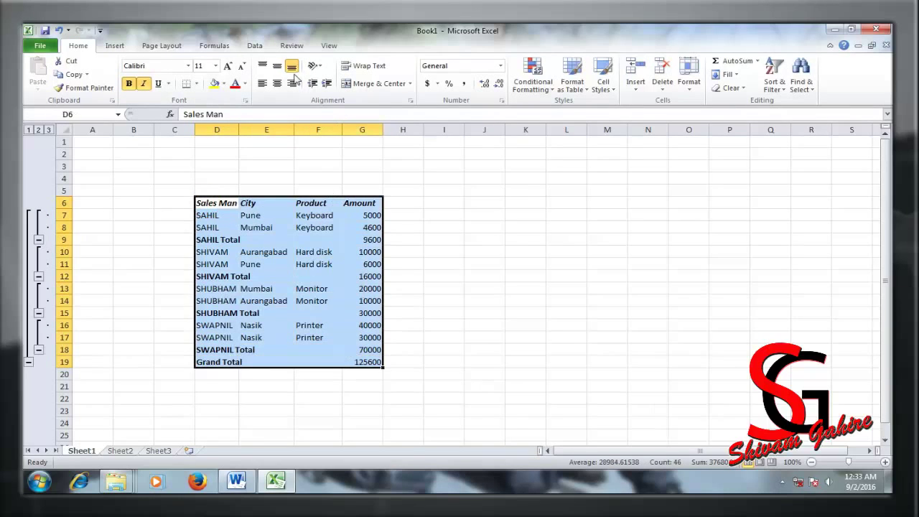
click(572, 79)
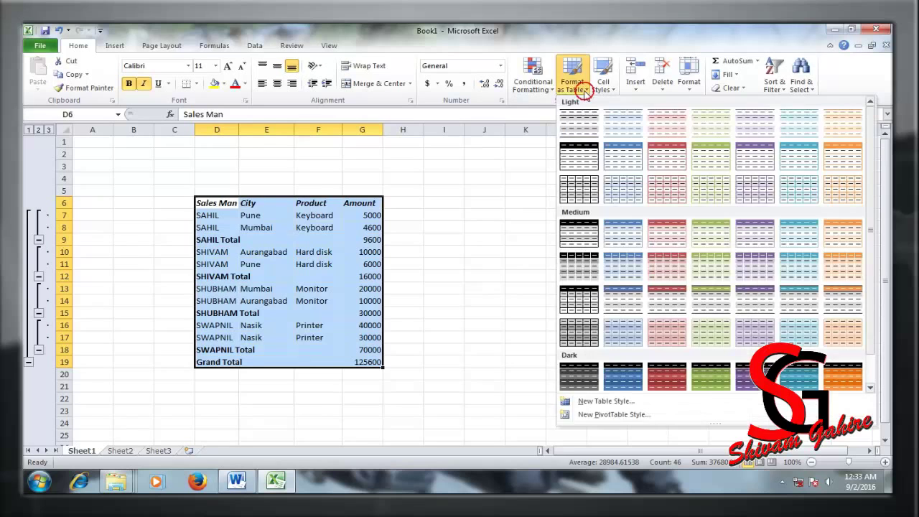
click(581, 158)
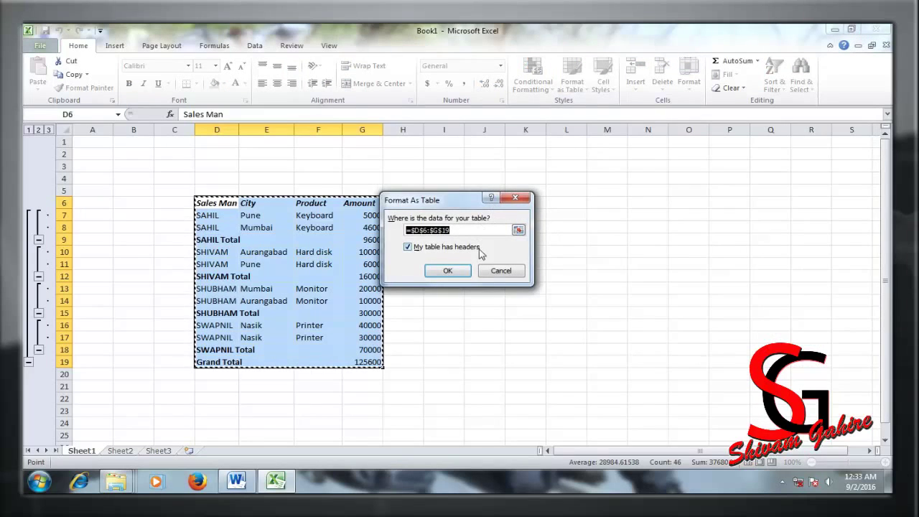
click(466, 270)
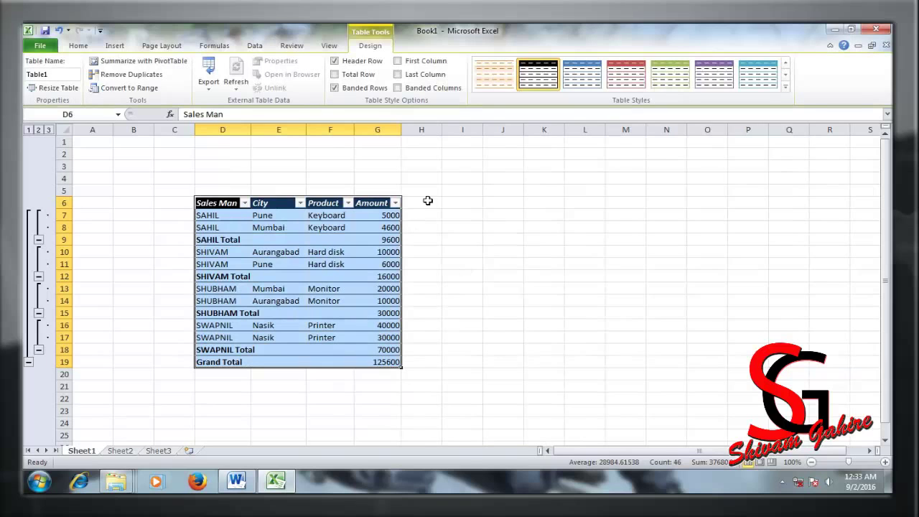
click(415, 229)
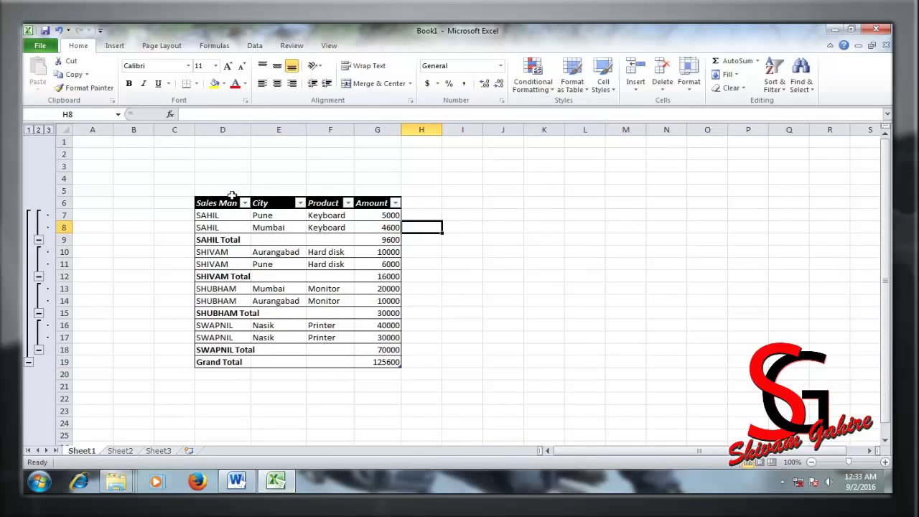
Step: Draw a text box spanning J4 to Q8 beside the table
click(199, 49)
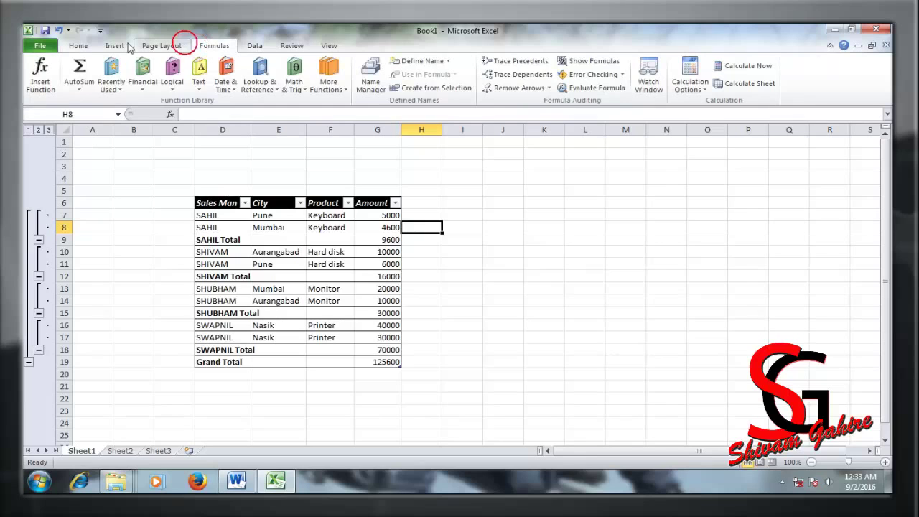
scroll(120, 48, up, 1)
scroll(121, 48, up, 1)
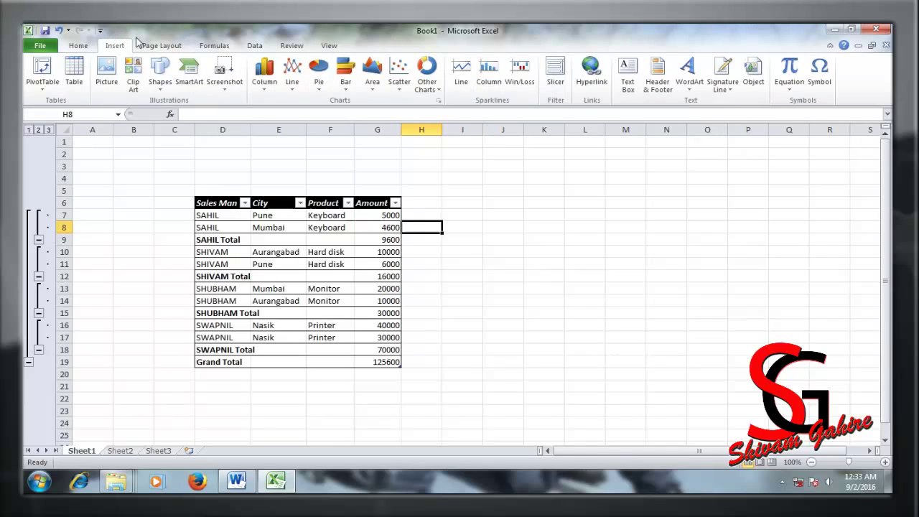
click(628, 75)
drag(500, 172, 775, 234)
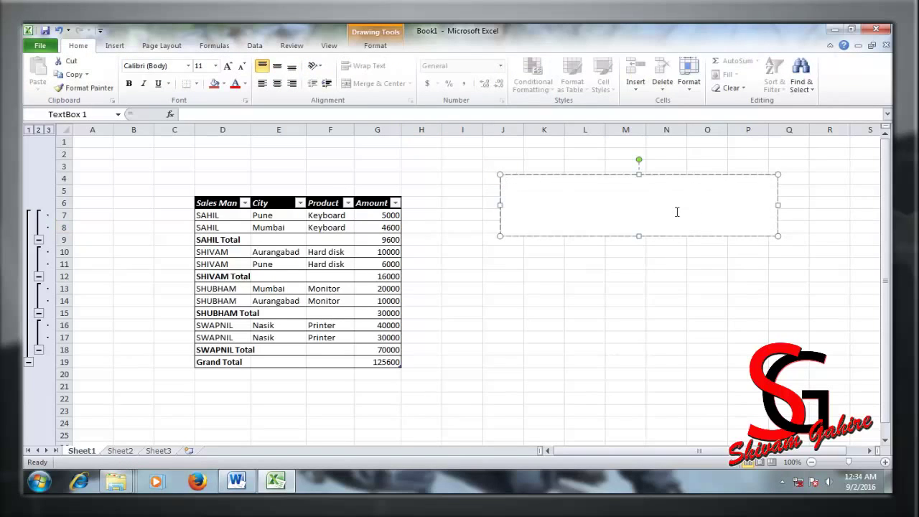
Step: Type 'Sales Report' in the box, enlarged to 36 pt and centered
text(S)
text(rt)
key(ctrl+shift+Left)
key(ctrl+shift+period)
key(ctrl+shift+period)
key(ctrl+shift+period)
key(ctrl+shift+period)
key(ctrl+shift+period)
key(ctrl+shift+period)
key(ctrl+shift+period)
key(ctrl+shift+period)
key(ctrl+shift+period)
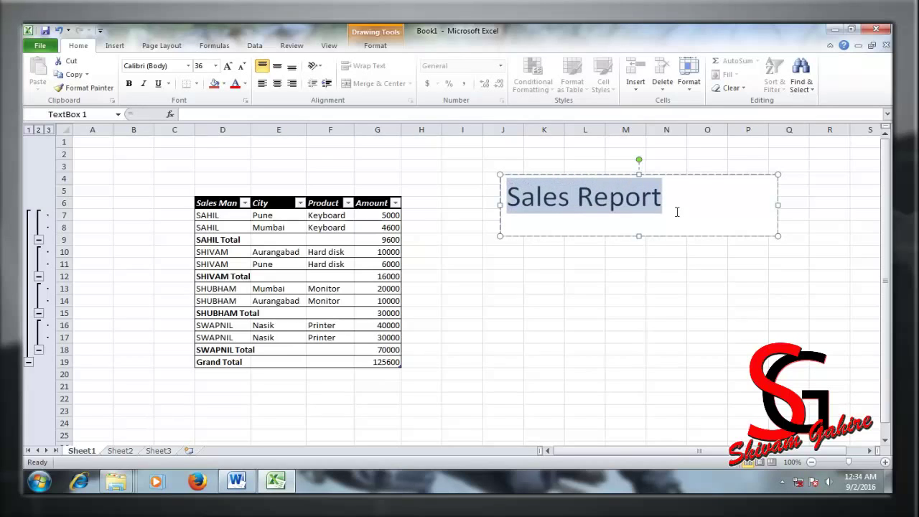
key(ctrl+e)
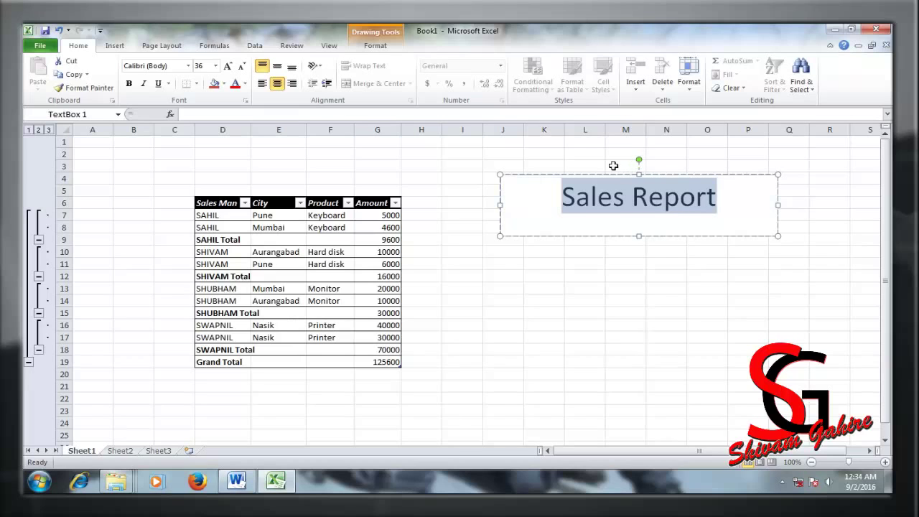
click(544, 153)
click(561, 186)
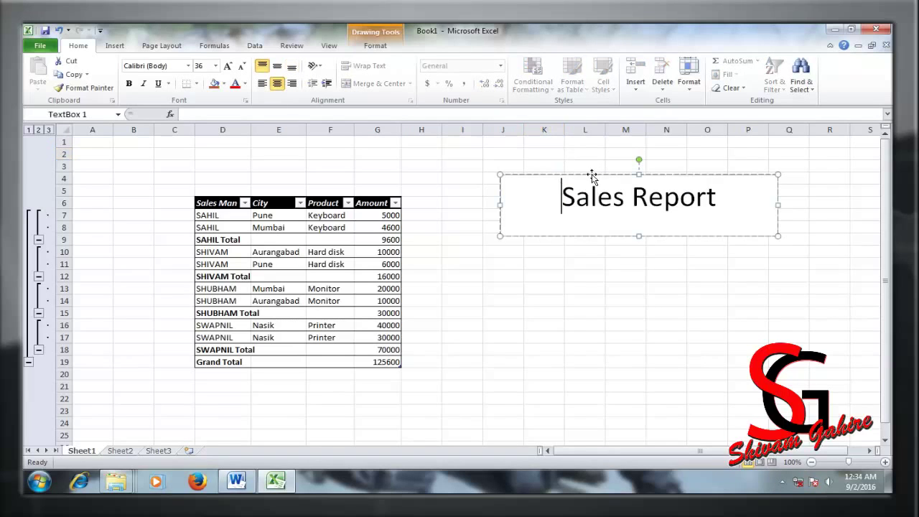
drag(592, 175, 232, 127)
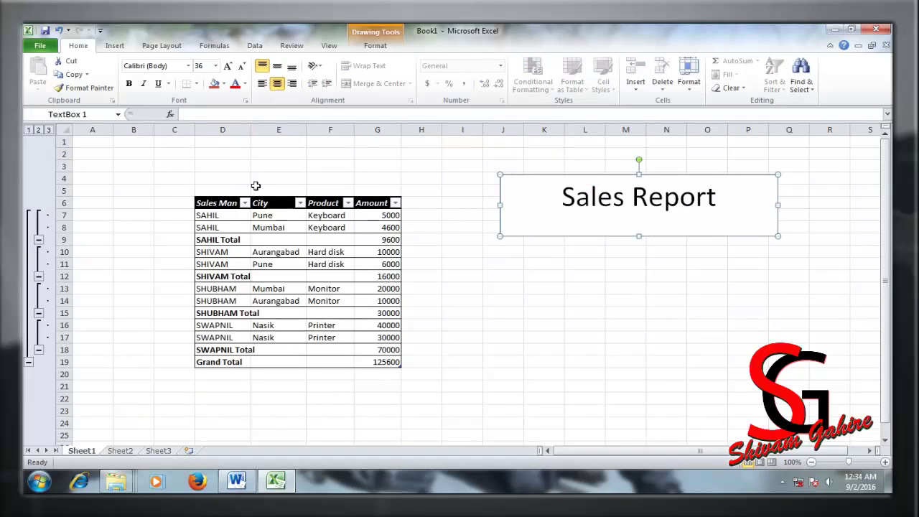
Step: Move the Sales Report box over rows 1–5, aligned to the table's D–G width
mouse_move(205, 203)
mouse_down()
mouse_move(262, 337)
mouse_move(258, 362)
mouse_up()
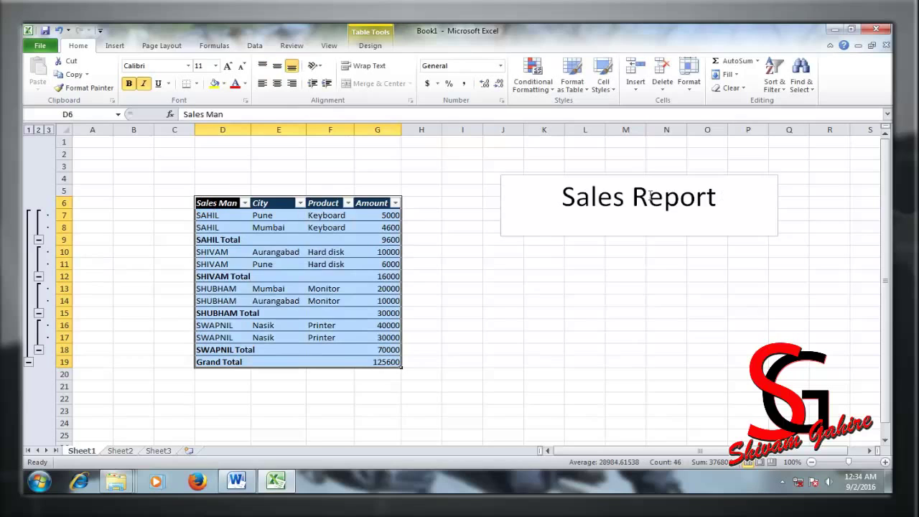
click(639, 173)
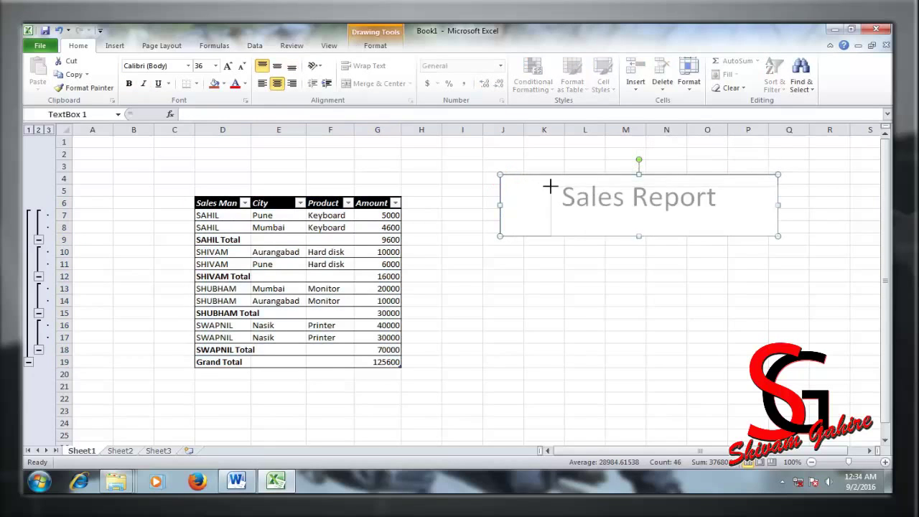
drag(501, 176, 571, 192)
mouse_move(647, 192)
mouse_down()
mouse_move(545, 173)
mouse_move(282, 148)
mouse_up()
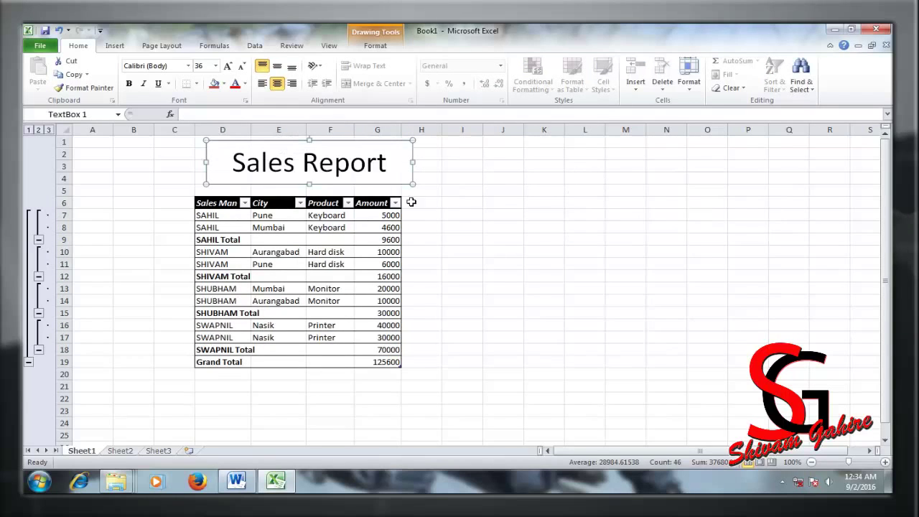
click(434, 239)
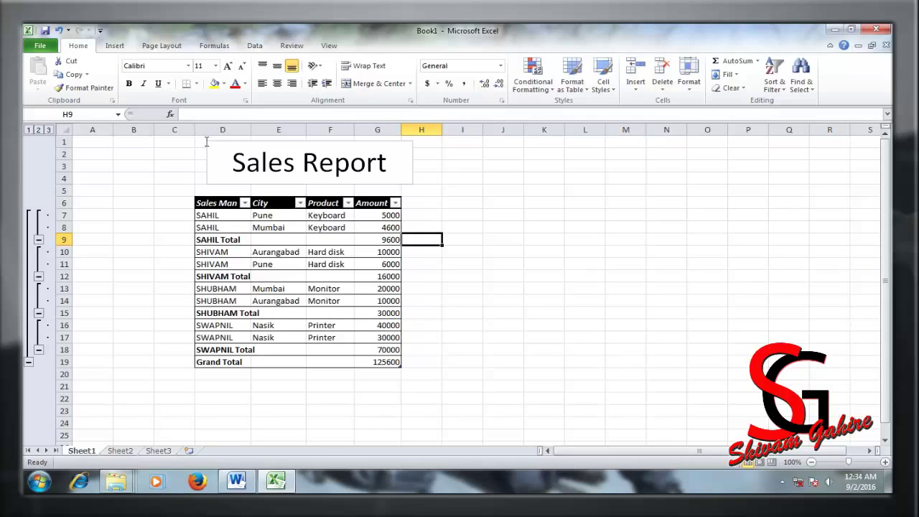
click(257, 141)
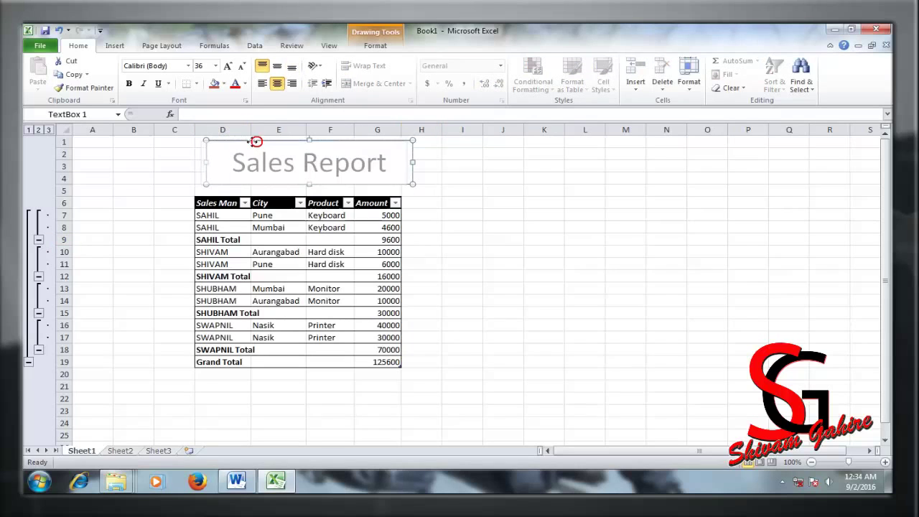
drag(256, 141, 245, 144)
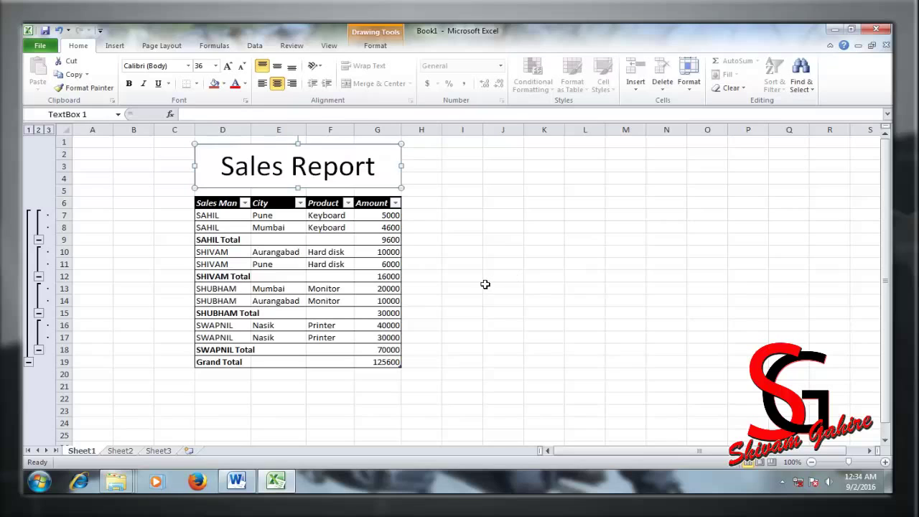
click(486, 284)
drag(668, 444, 582, 444)
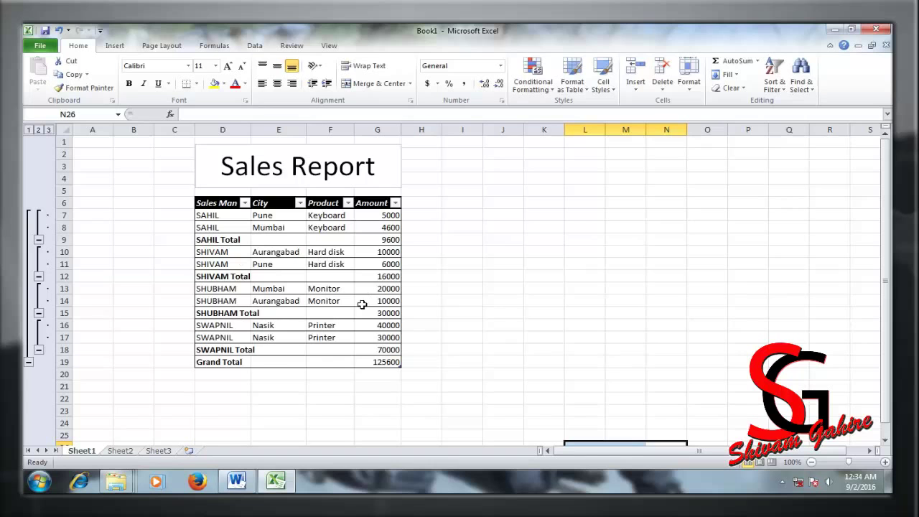
Step: In Word, add a new line 'Thank you Please like ,share and' after the last sentence
click(274, 488)
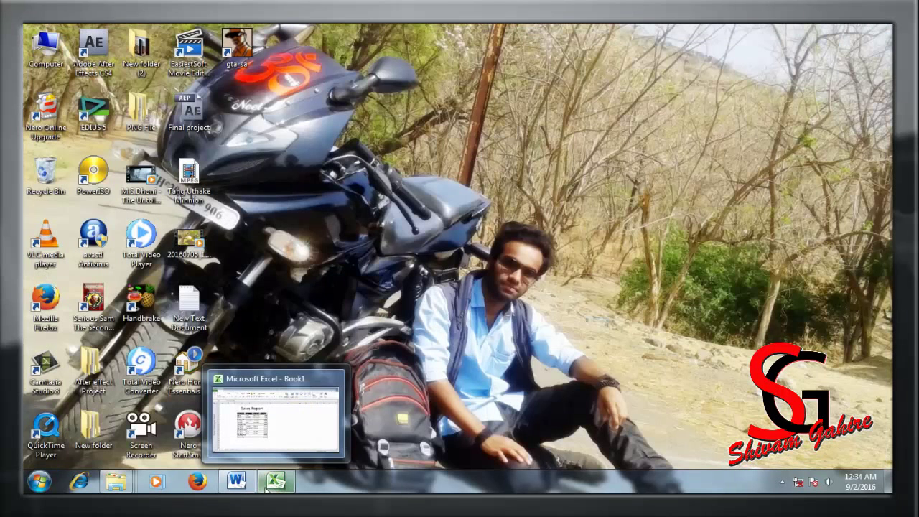
click(237, 481)
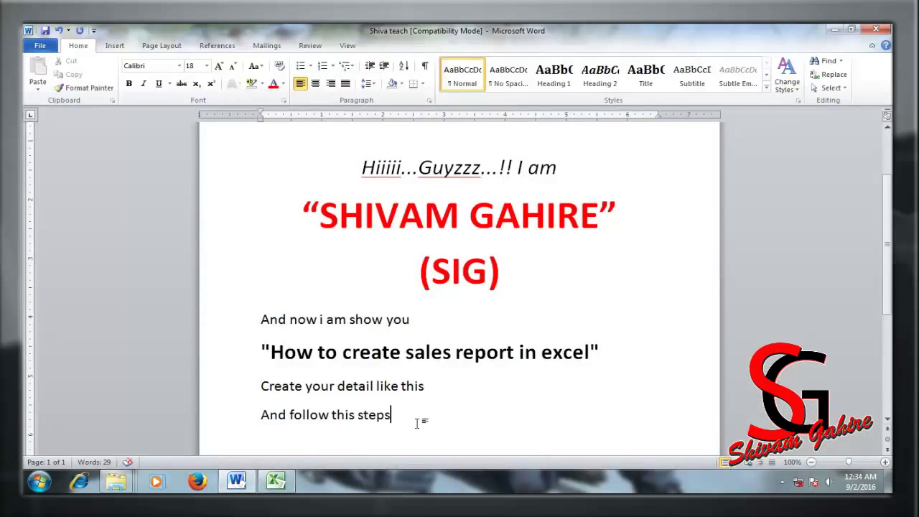
key(Return)
key(Return)
key(Return)
text(Th)
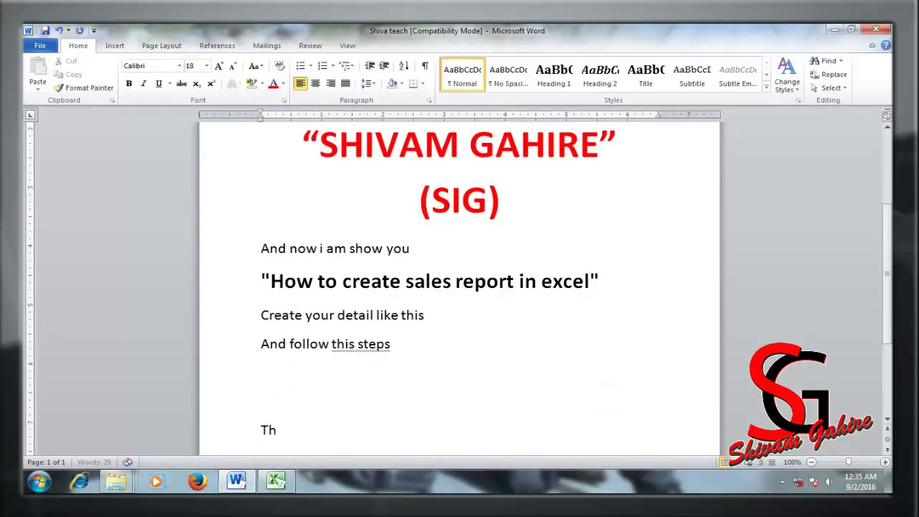
text(ank you )
text(Plea)
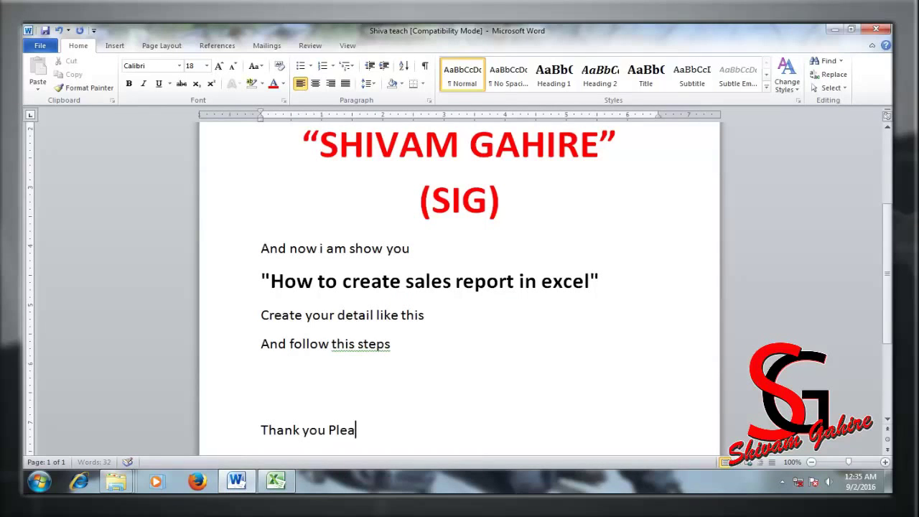
text(se like ,share and)
Step: Finish the line with 'Subscribe' in bold 36 pt, then minimize Word
key(Up)
key(ctrl+b)
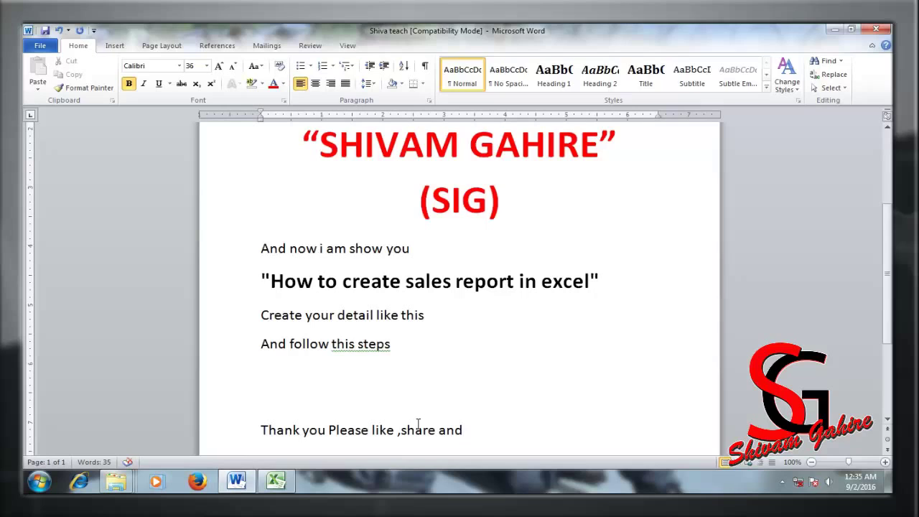
text(Su)
text(bsc)
key(BackSpace)
text(scribe)
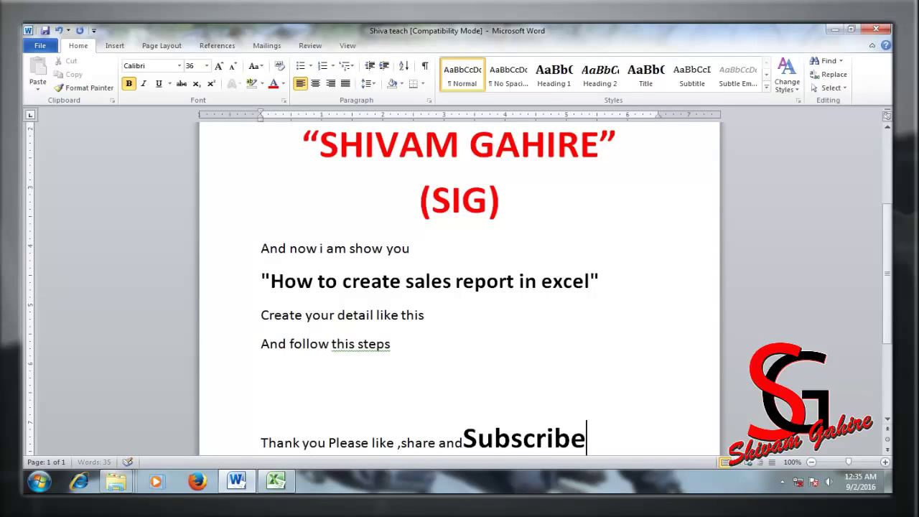
key(Left)
key(Left)
key(Left)
key(Left)
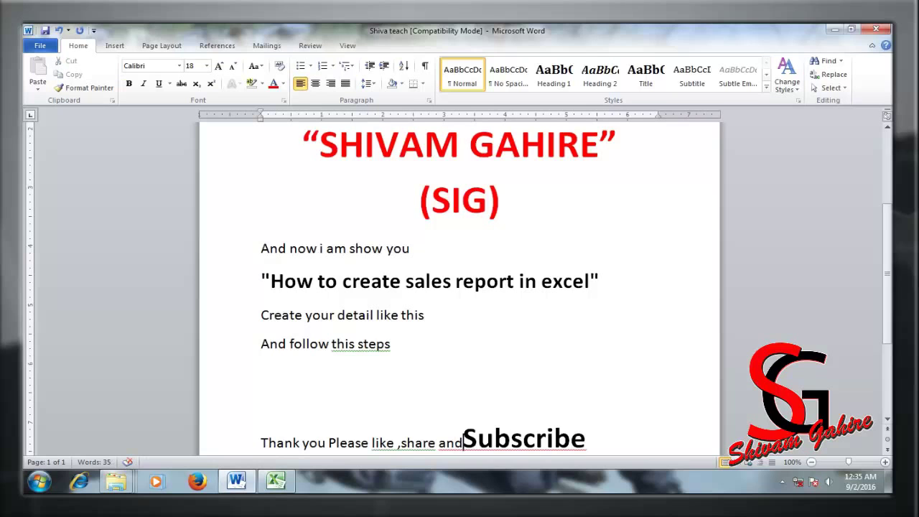
scroll(677, 308, down, 4)
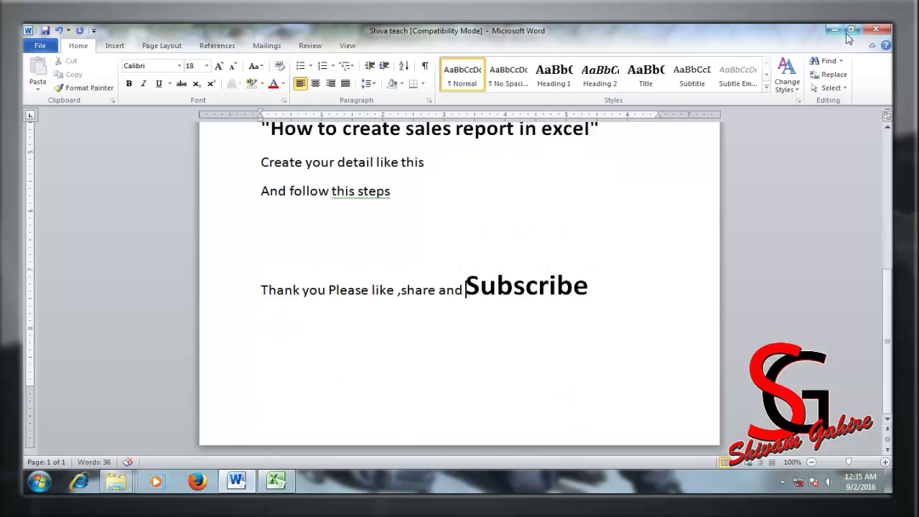
click(838, 30)
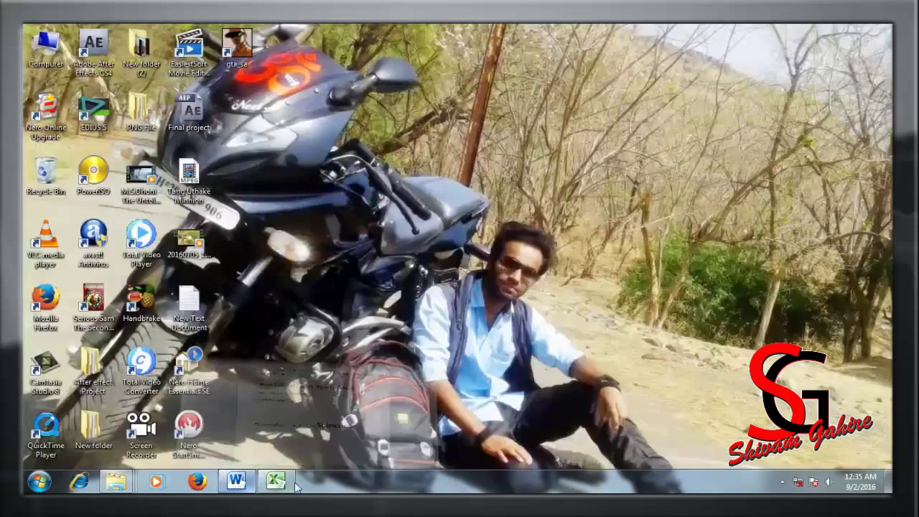